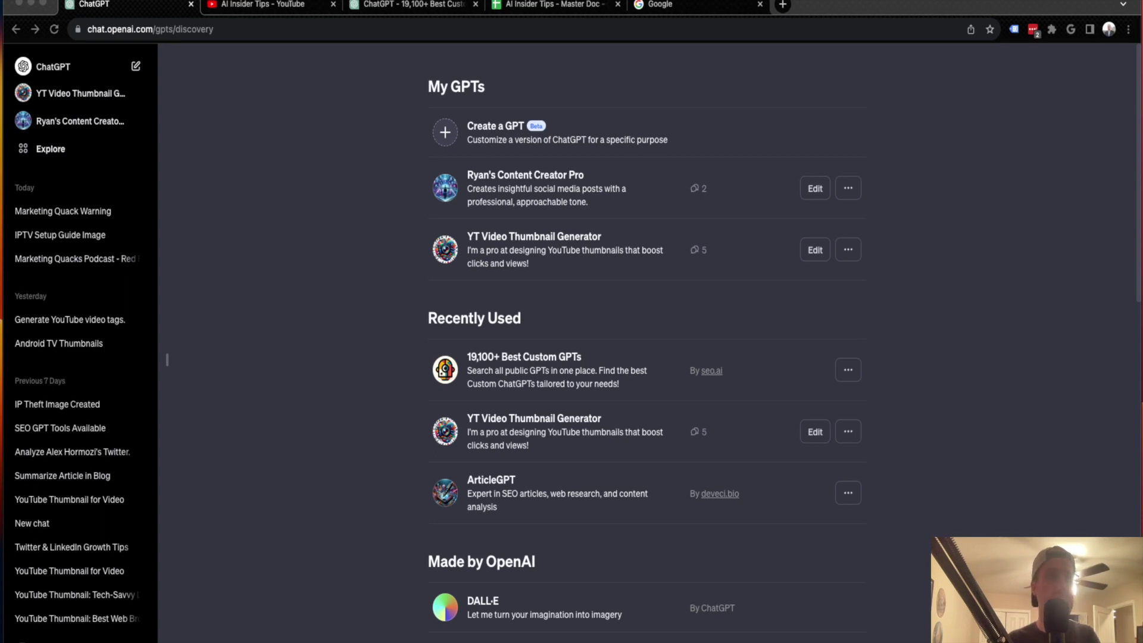
Step: Bring up the seo.ai '19,100+ Best Custom GPTs' chat in the browser
{"action": "left_click", "coordinate": [696, 141]}
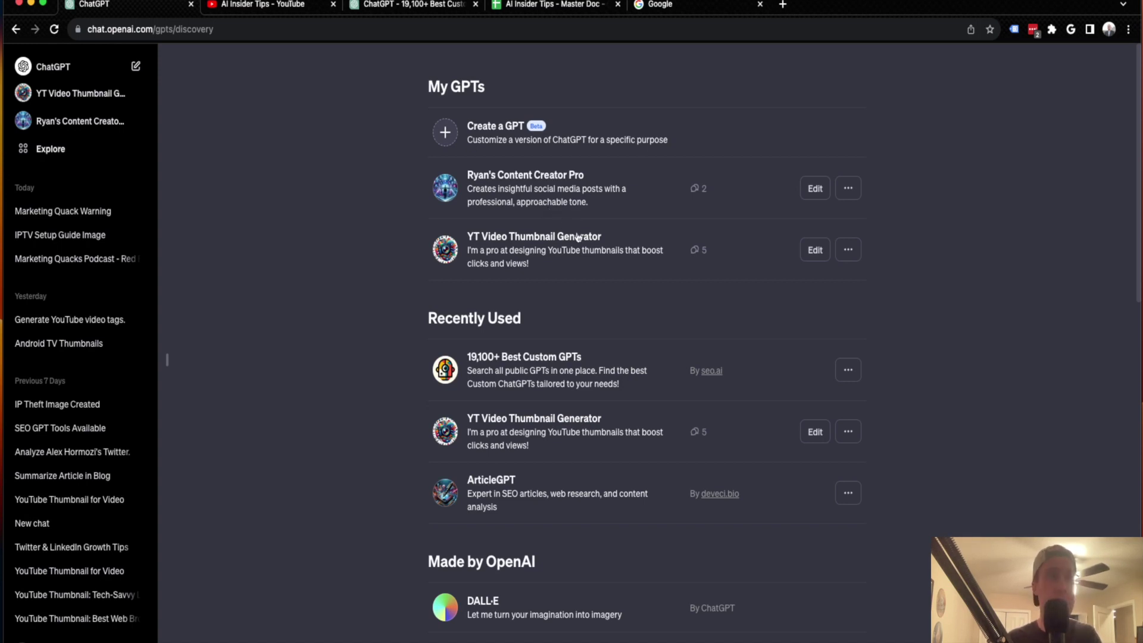
{"action": "left_click", "coordinate": [415, 7]}
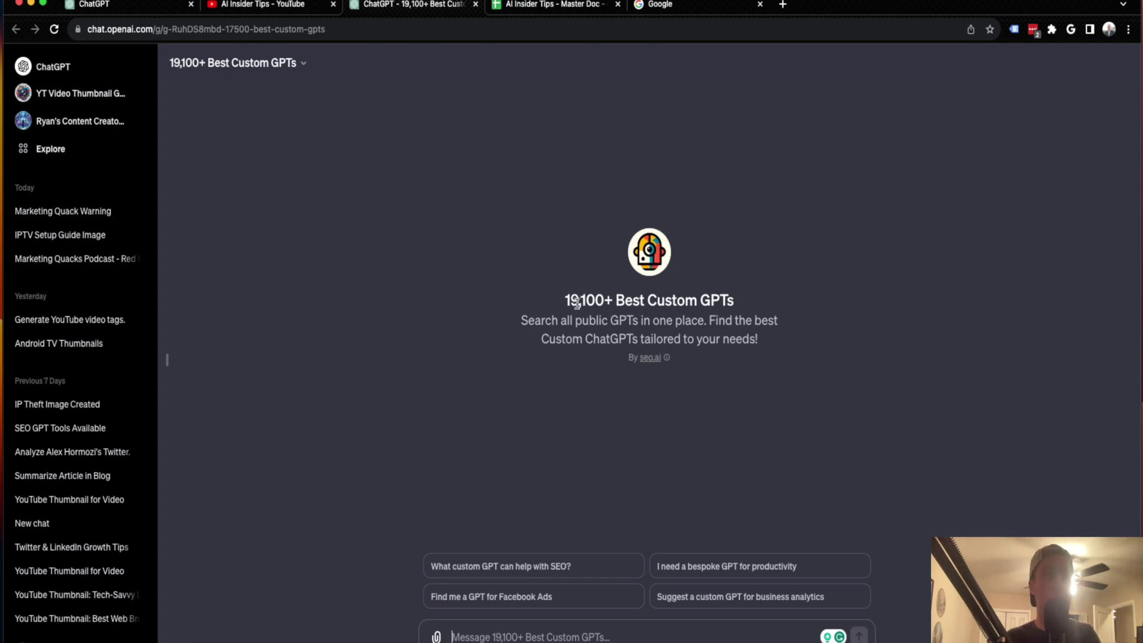
Step: Highlight and deselect the 19,100+ Best Custom GPTs title, then move to the Google homepage tab
{"action": "left_click_drag", "start_coordinate": [567, 302], "coordinate": [744, 305]}
{"action": "left_click", "coordinate": [778, 298]}
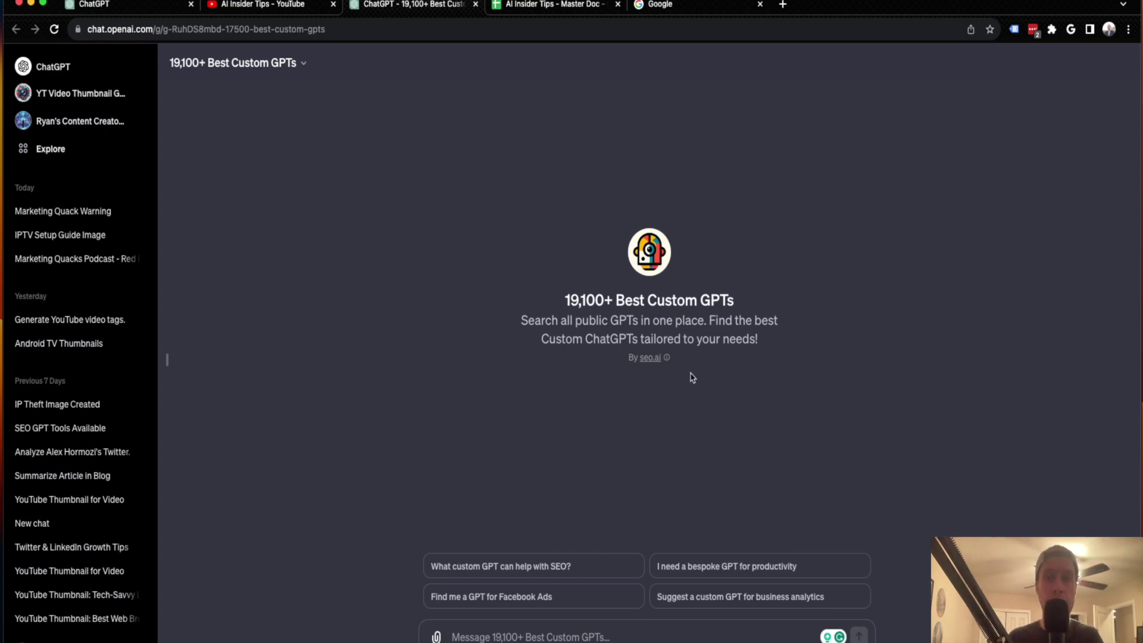
{"action": "left_click", "coordinate": [661, 4]}
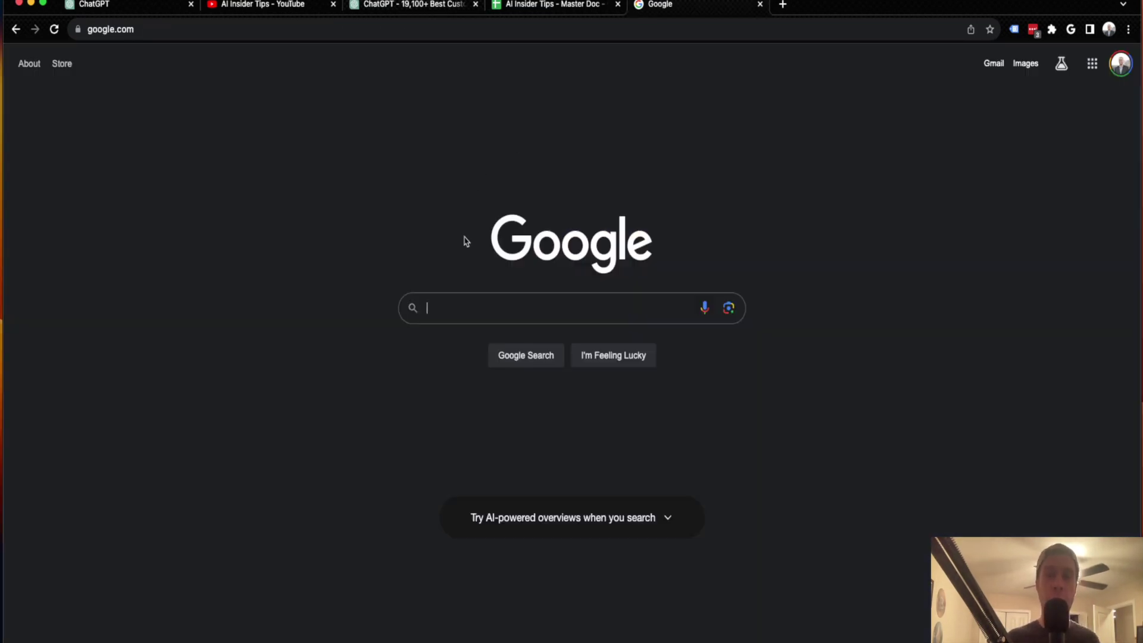
Step: Search Google for 'best gpts for seo', skim the seo.ai results, and return to the GPT chat
{"action": "type", "text": "best gpts for seo"}
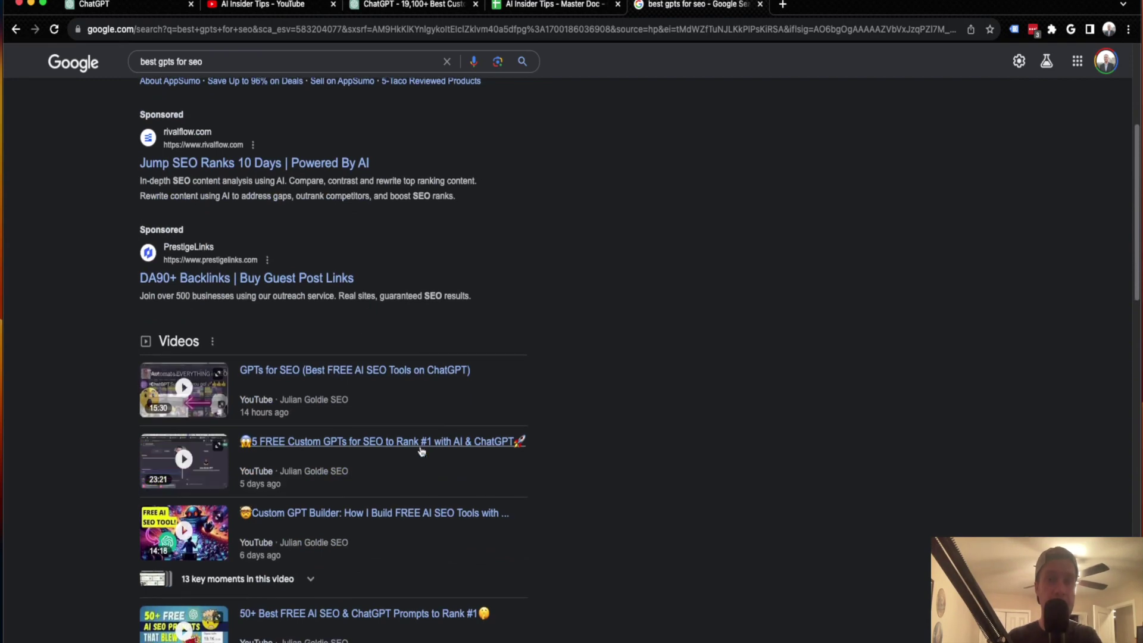
{"action": "scroll", "coordinate": [392, 357], "scroll_direction": "down", "scroll_amount": 8}
{"action": "scroll", "coordinate": [369, 357], "scroll_direction": "down", "scroll_amount": 1}
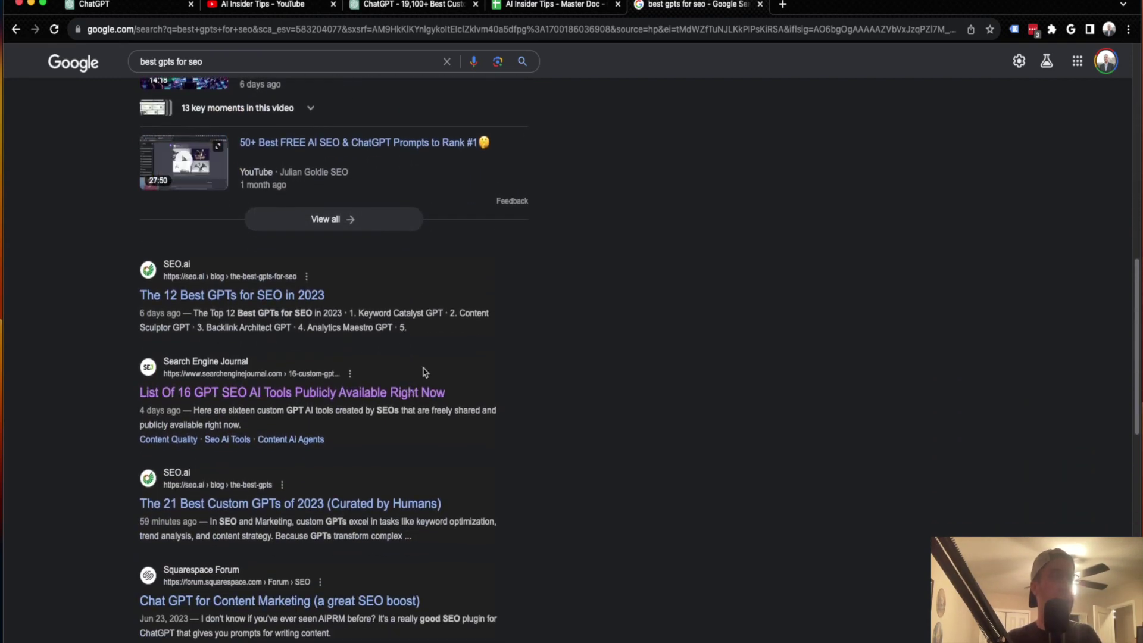
{"action": "scroll", "coordinate": [268, 294], "scroll_direction": "down", "scroll_amount": 1}
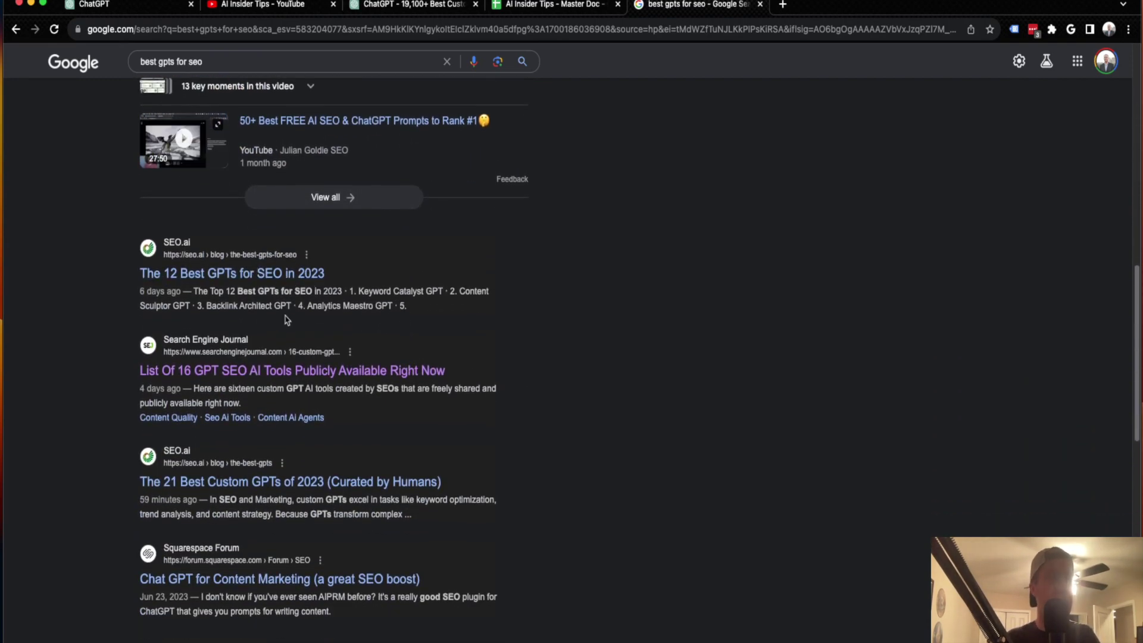
{"action": "scroll", "coordinate": [289, 321], "scroll_direction": "down", "scroll_amount": 2}
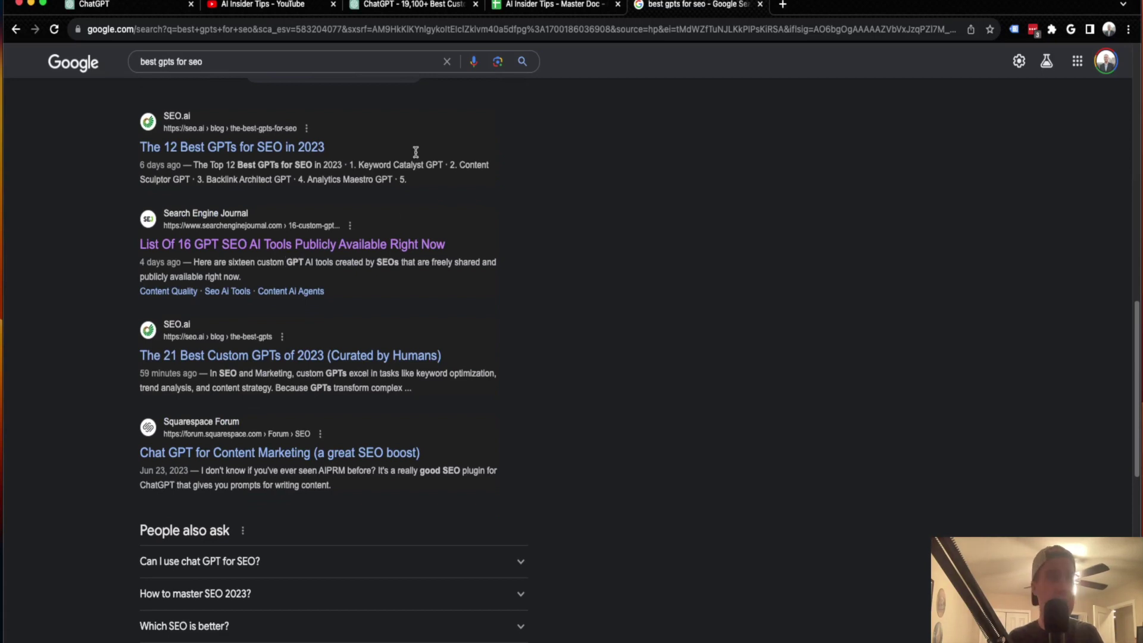
{"action": "left_click", "coordinate": [381, 6]}
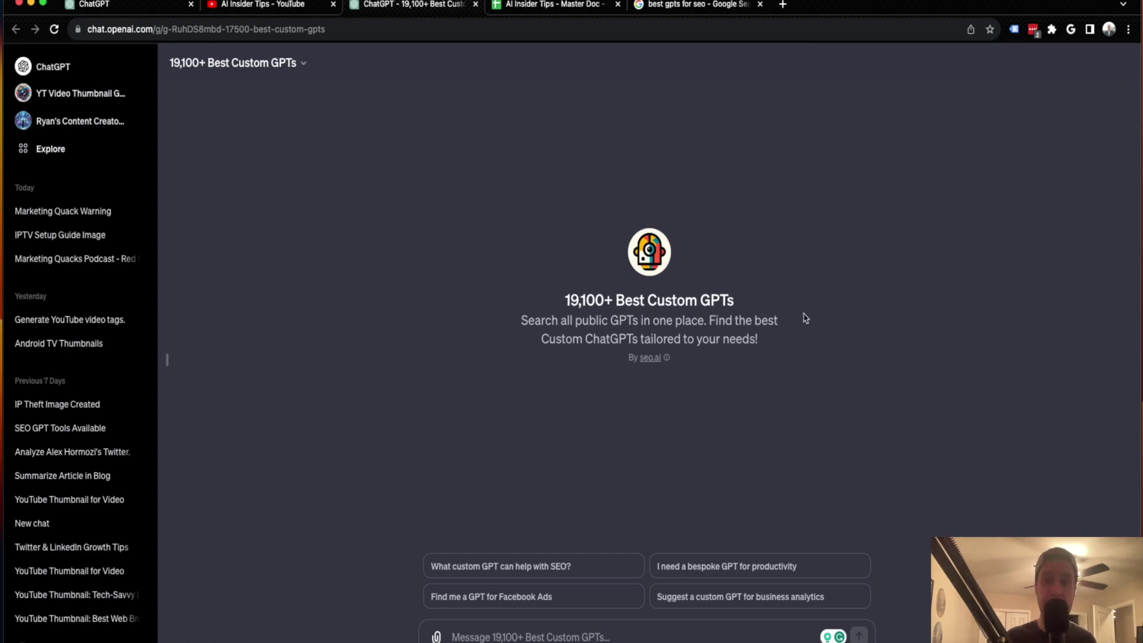
Step: Ask 'What custom GPT can help with SEO?' and highlight the blog writer entry in the ten-item answer
{"action": "left_click", "coordinate": [482, 636]}
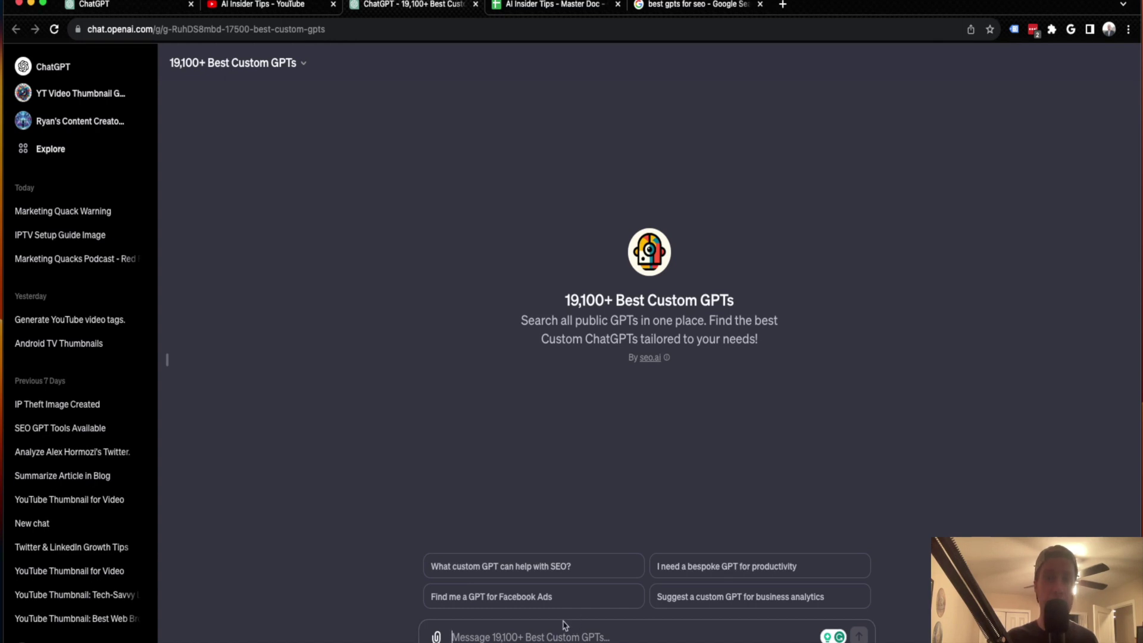
{"action": "left_click", "coordinate": [514, 573]}
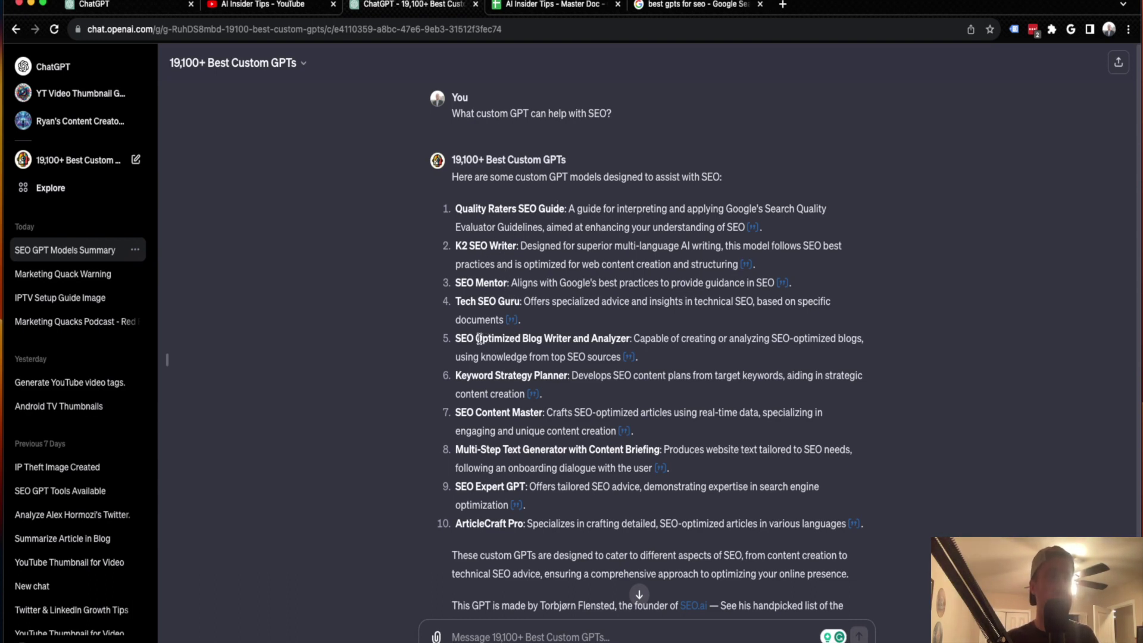
{"action": "left_click_drag", "start_coordinate": [480, 338], "coordinate": [625, 340]}
{"action": "left_click", "coordinate": [625, 340]}
{"action": "left_click_drag", "start_coordinate": [466, 373], "coordinate": [551, 374]}
{"action": "left_click", "coordinate": [551, 374]}
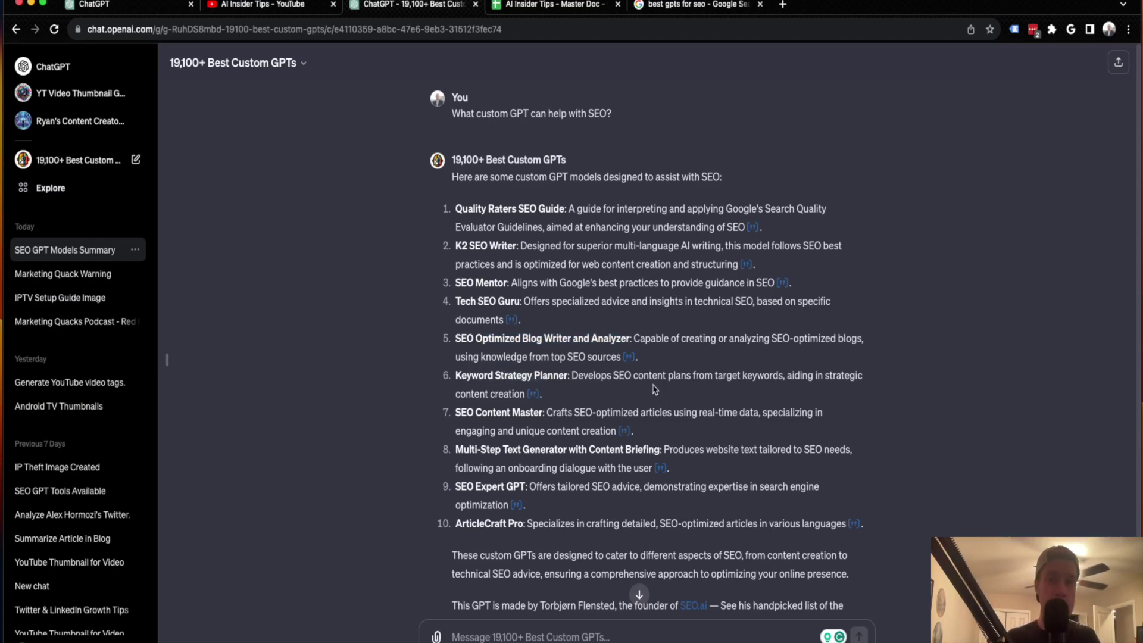
{"action": "mouse_move", "coordinate": [781, 286]}
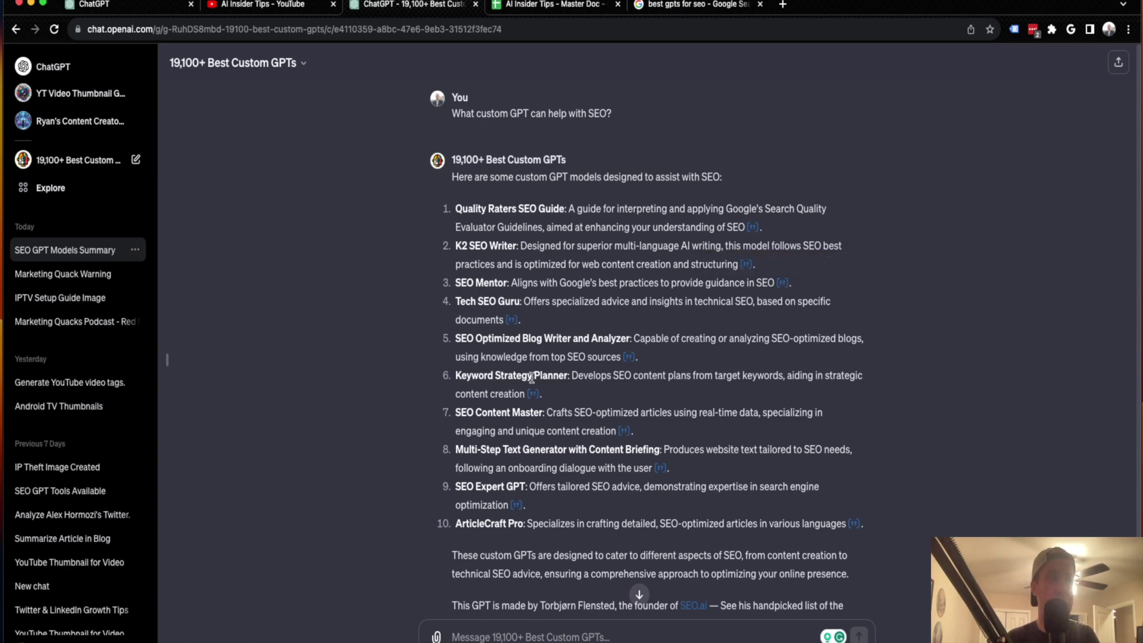
{"action": "mouse_move", "coordinate": [533, 394]}
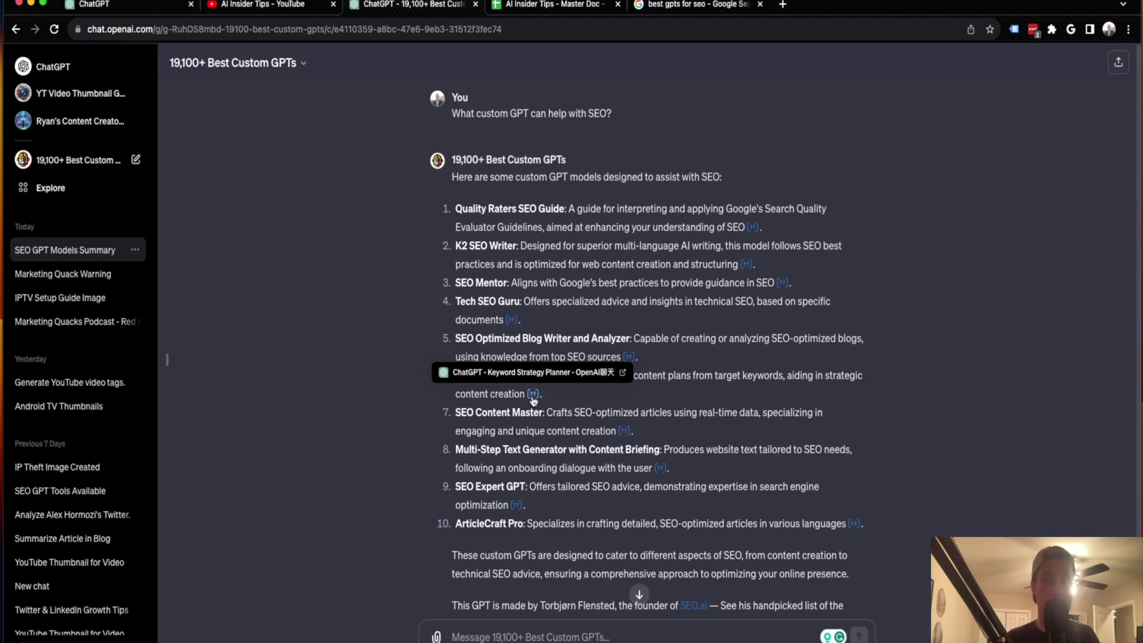
{"action": "left_click", "coordinate": [533, 395]}
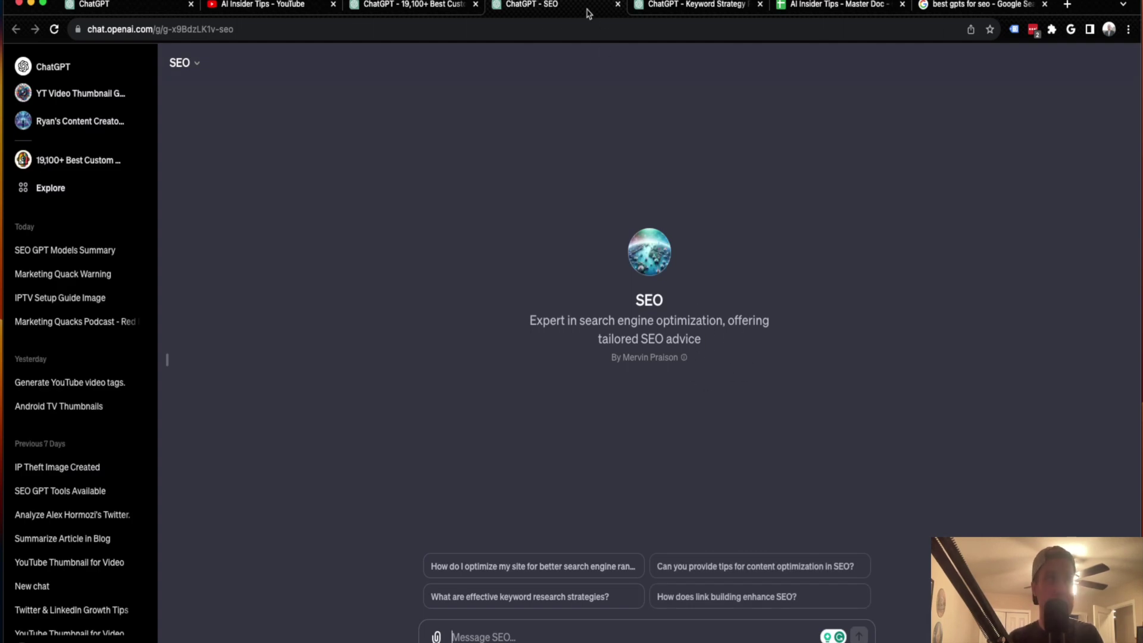
Step: Close the extra 'ChatGPT - SEO' tab, leaving Keyword Strategy Planner open
{"action": "left_click", "coordinate": [618, 4]}
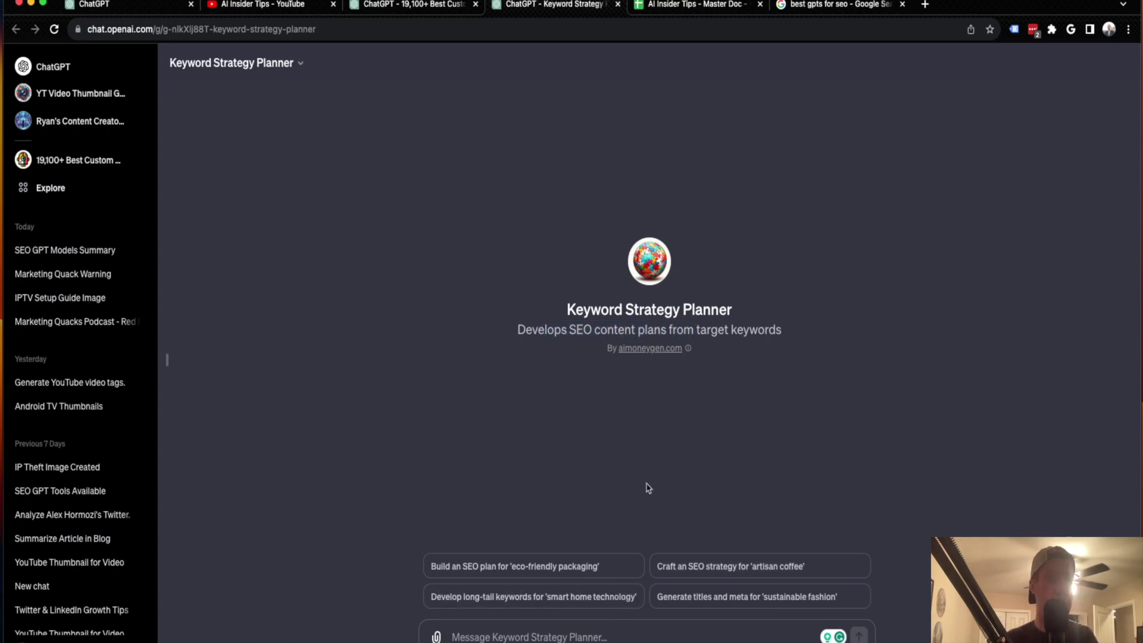
Step: Request an SEO strategy for artisan coffee from Keyword Strategy Planner and review the sent prompt
{"action": "left_click", "coordinate": [766, 572]}
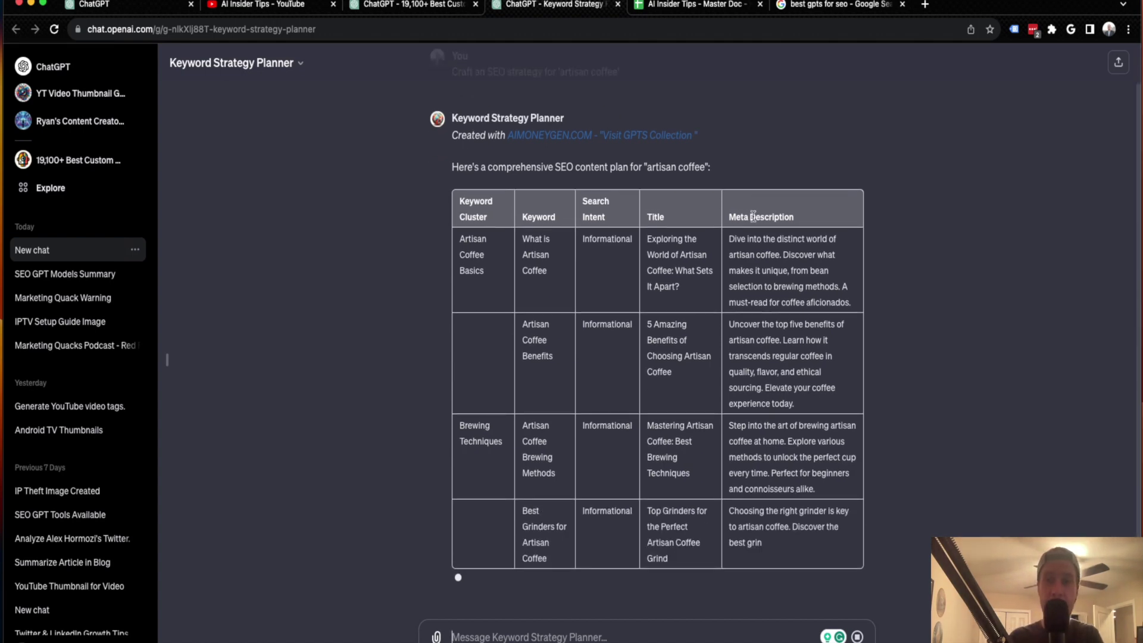
{"action": "scroll", "coordinate": [587, 119], "scroll_direction": "up", "scroll_amount": 3}
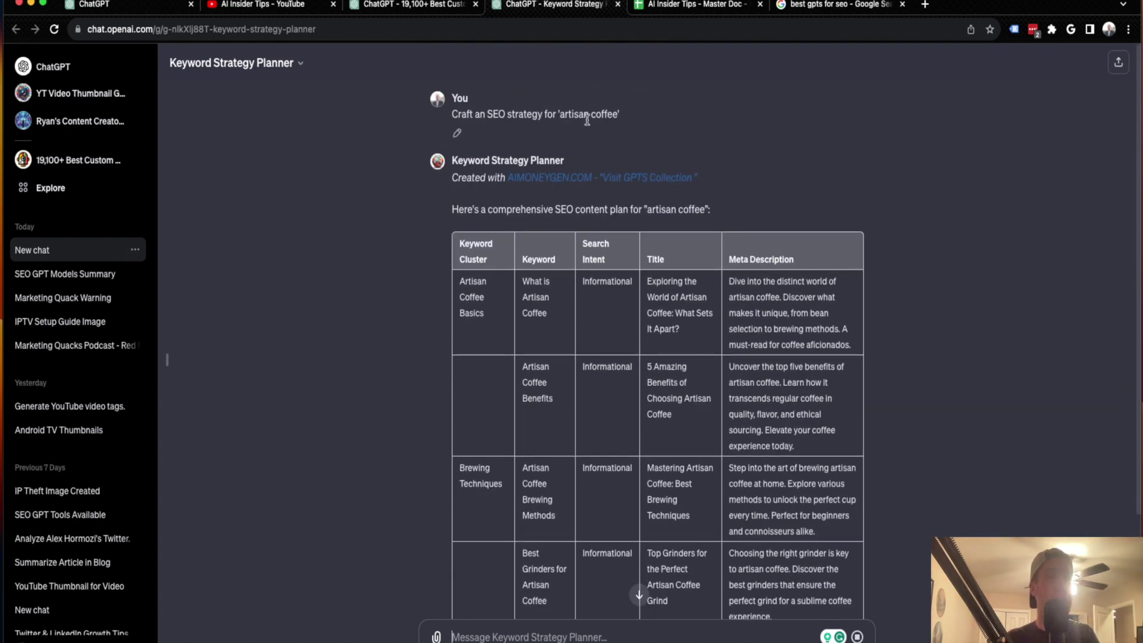
{"action": "left_click_drag", "start_coordinate": [619, 113], "coordinate": [459, 114]}
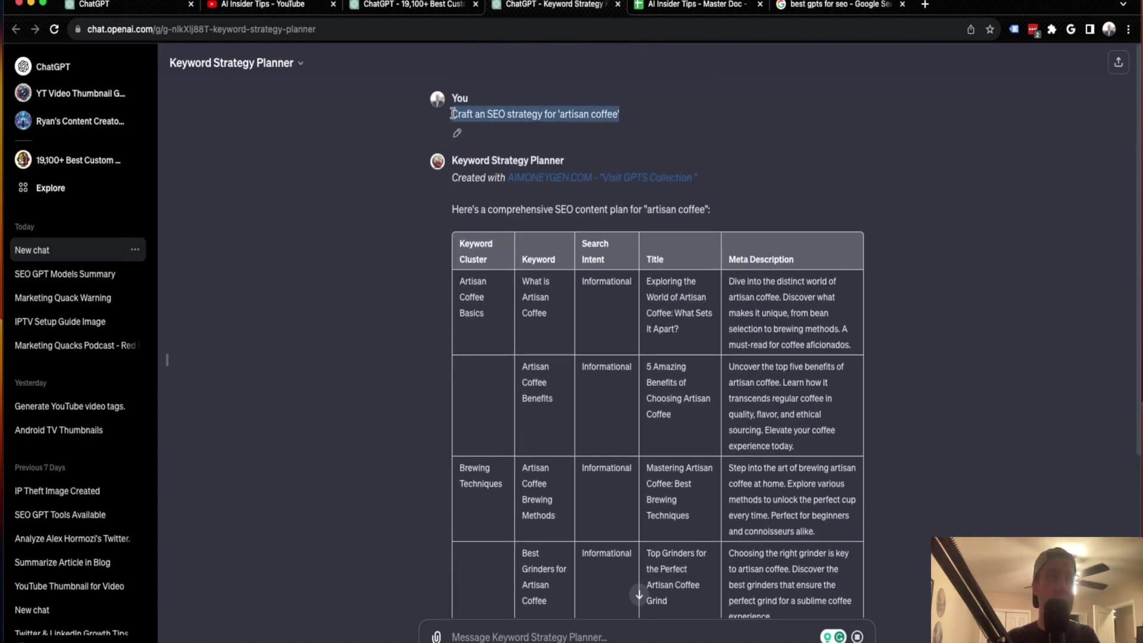
{"action": "left_click", "coordinate": [520, 114]}
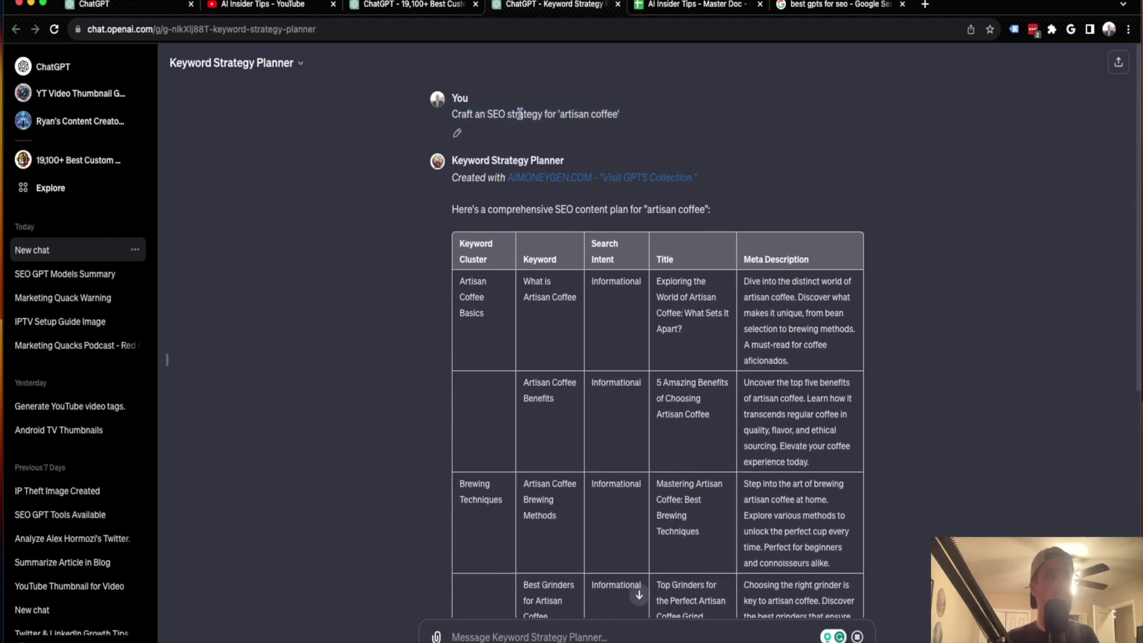
{"action": "left_click_drag", "start_coordinate": [452, 114], "coordinate": [541, 115]}
{"action": "left_click_drag", "start_coordinate": [620, 113], "coordinate": [558, 113]}
{"action": "left_click", "coordinate": [567, 113]}
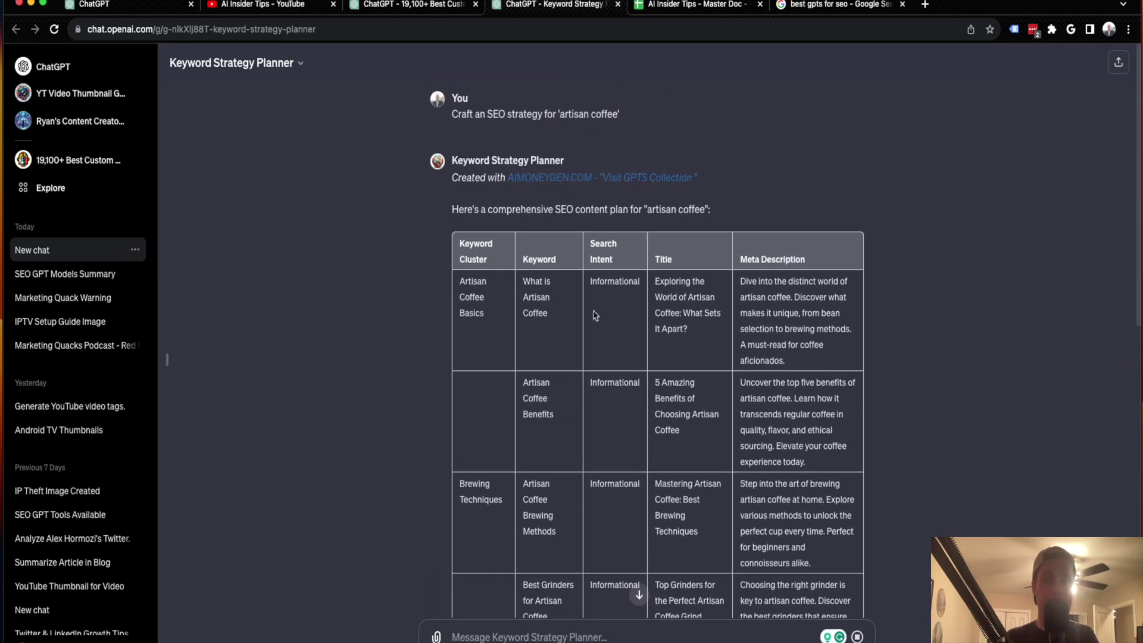
Step: Select the 'Artisan Coffee Benefits' keyword in the plan table and return to the SEO GPT list
{"action": "scroll", "coordinate": [517, 305], "scroll_direction": "down", "scroll_amount": 3}
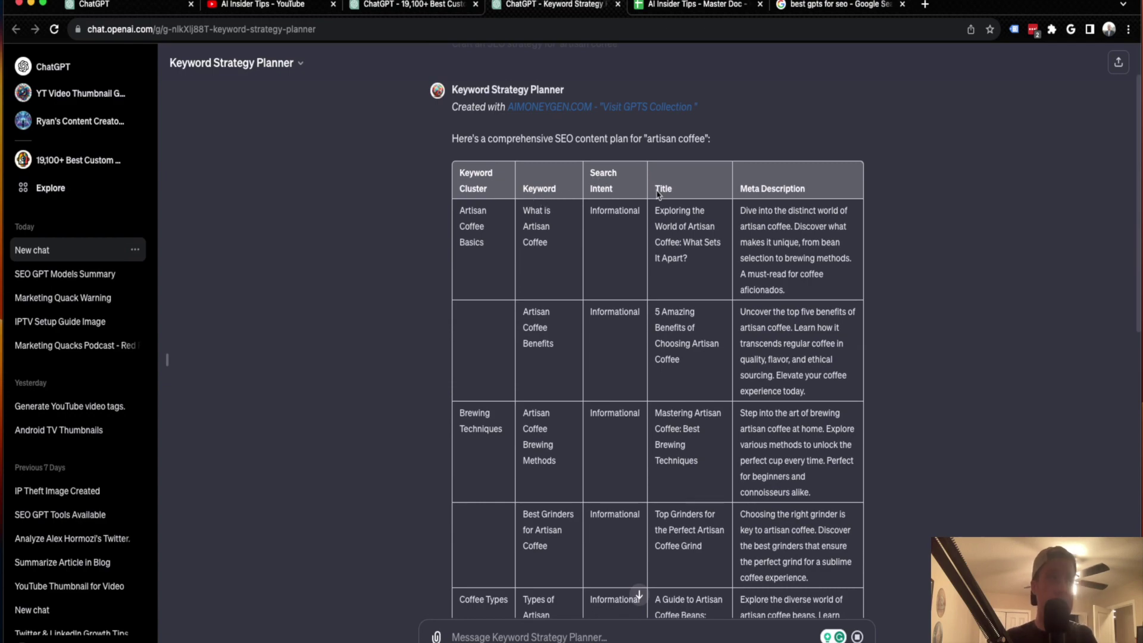
{"action": "scroll", "coordinate": [774, 226], "scroll_direction": "down", "scroll_amount": 10}
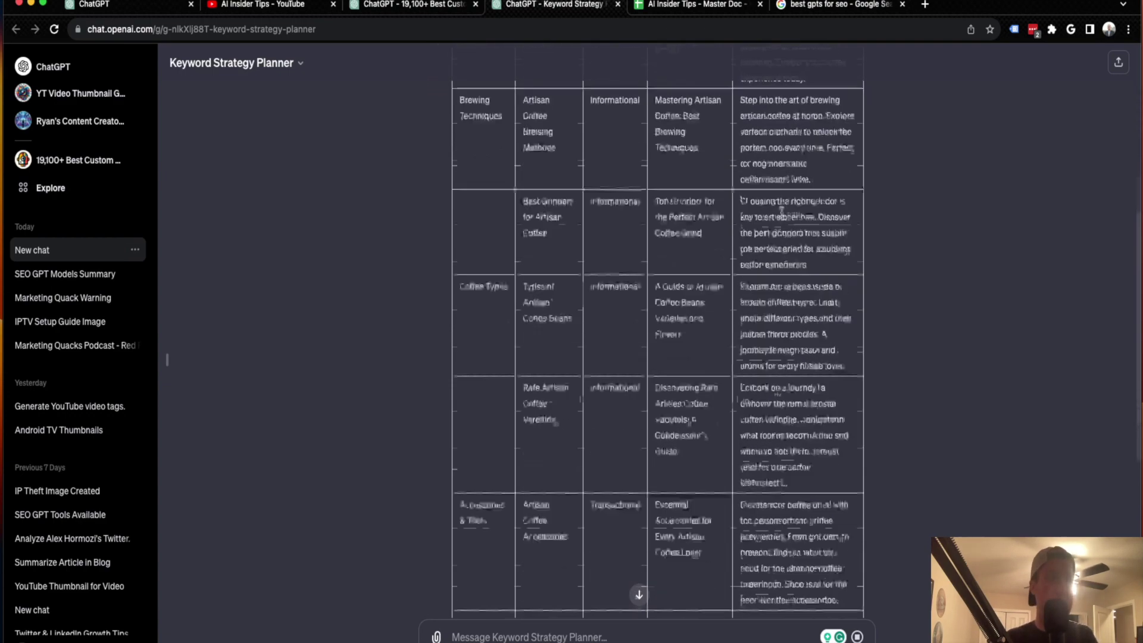
{"action": "scroll", "coordinate": [701, 257], "scroll_direction": "up", "scroll_amount": 8}
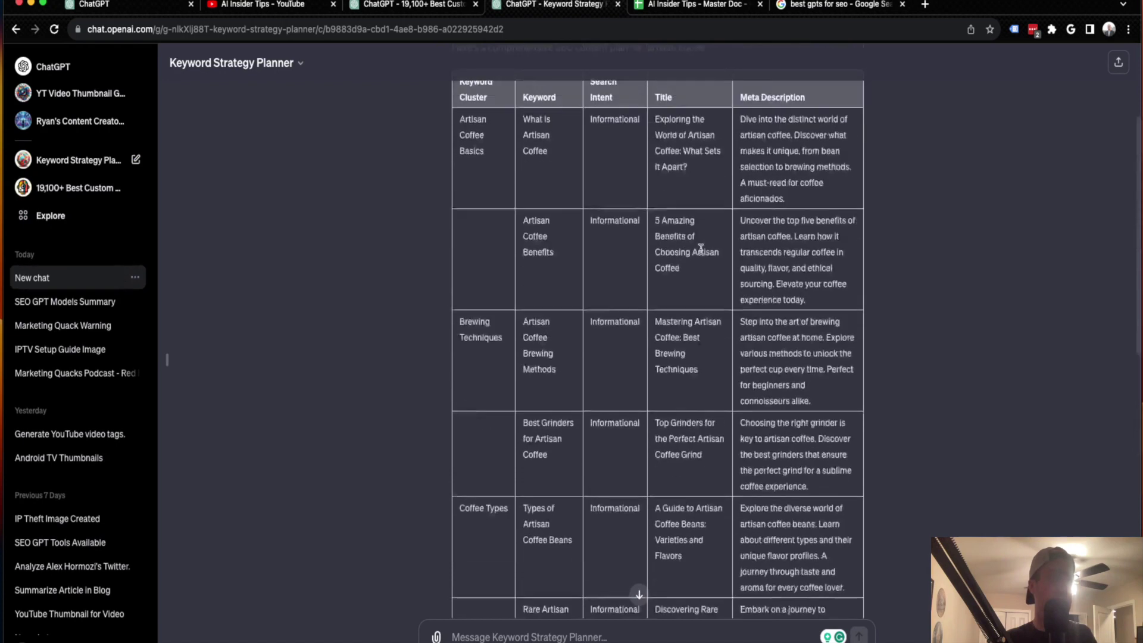
{"action": "scroll", "coordinate": [701, 253], "scroll_direction": "down", "scroll_amount": 8}
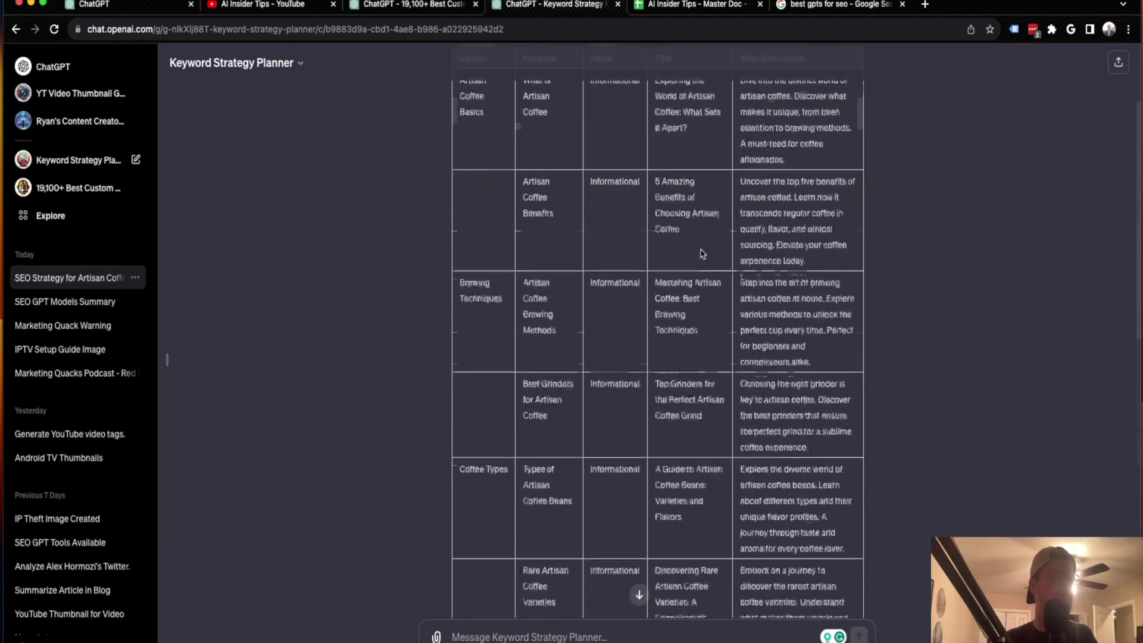
{"action": "scroll", "coordinate": [700, 253], "scroll_direction": "up", "scroll_amount": 9}
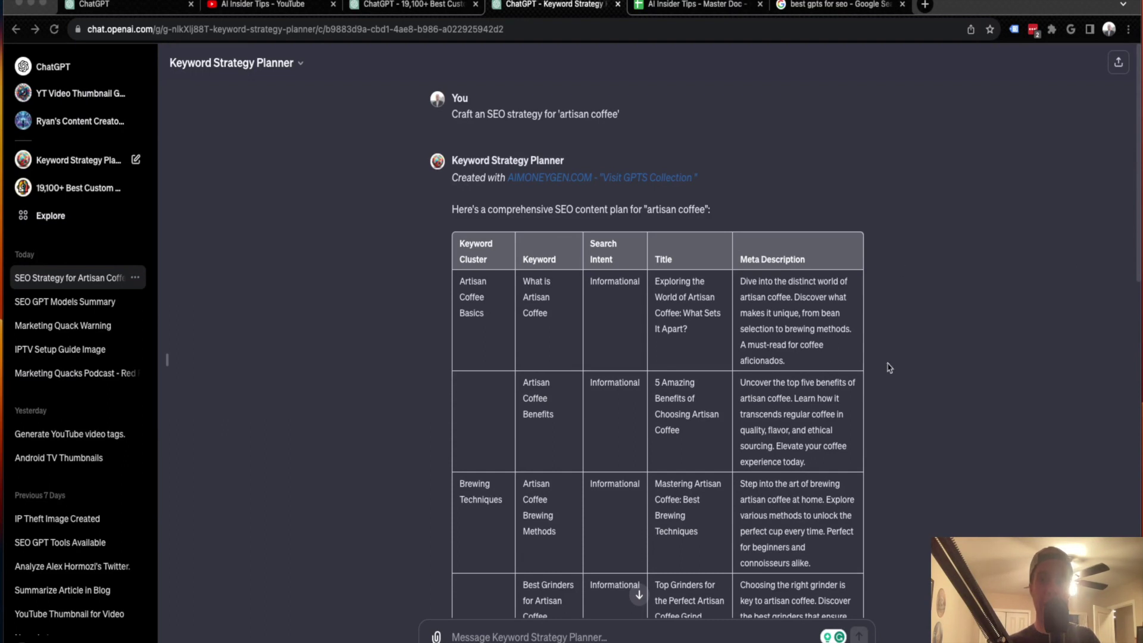
{"action": "left_click_drag", "start_coordinate": [555, 417], "coordinate": [543, 398]}
{"action": "left_click", "coordinate": [550, 407]}
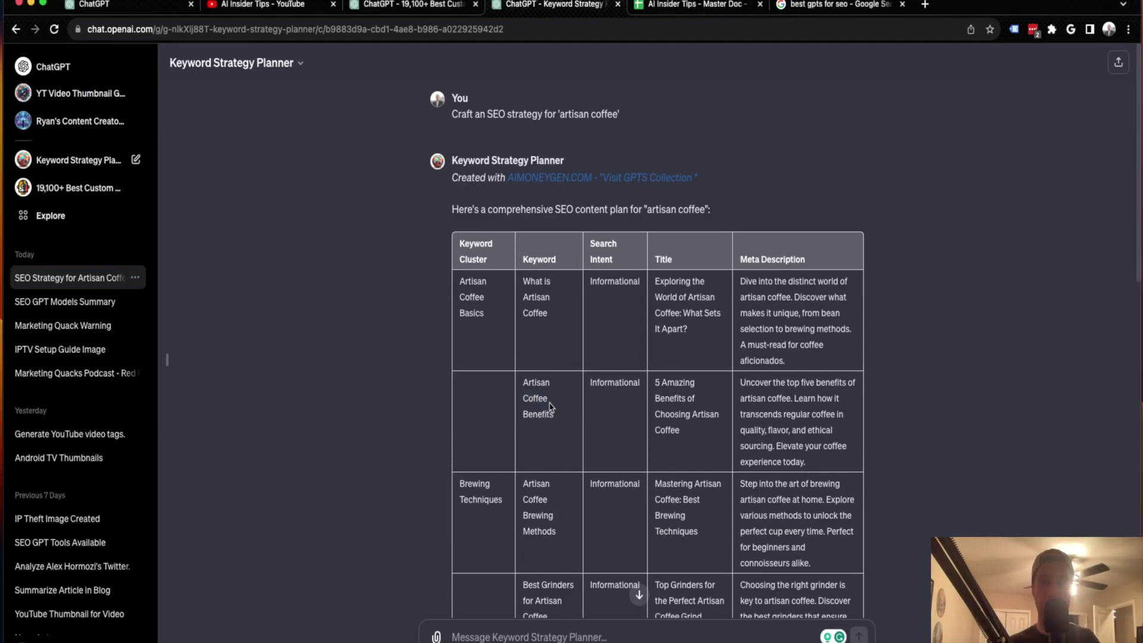
{"action": "scroll", "coordinate": [569, 321], "scroll_direction": "down", "scroll_amount": 1}
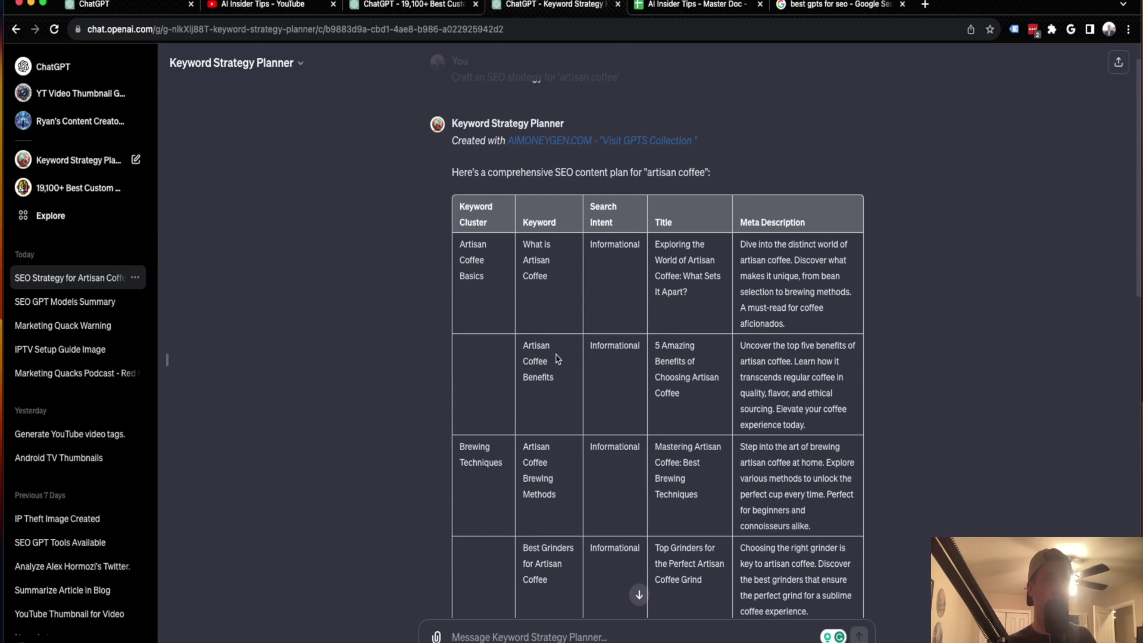
{"action": "scroll", "coordinate": [564, 357], "scroll_direction": "down", "scroll_amount": 1}
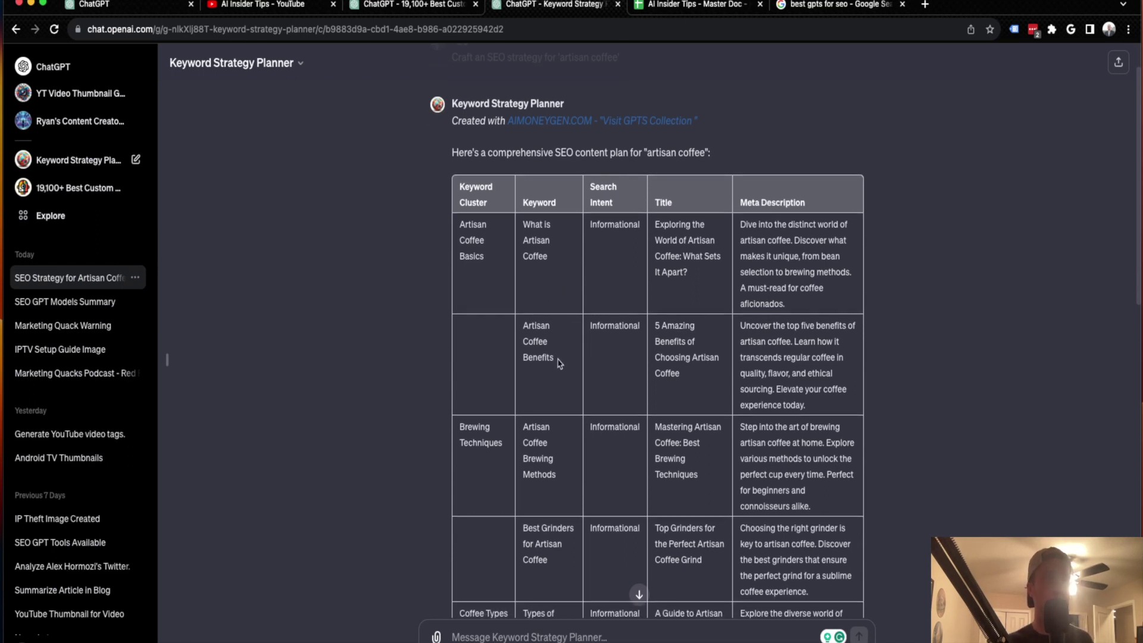
{"action": "left_click_drag", "start_coordinate": [559, 363], "coordinate": [525, 335]}
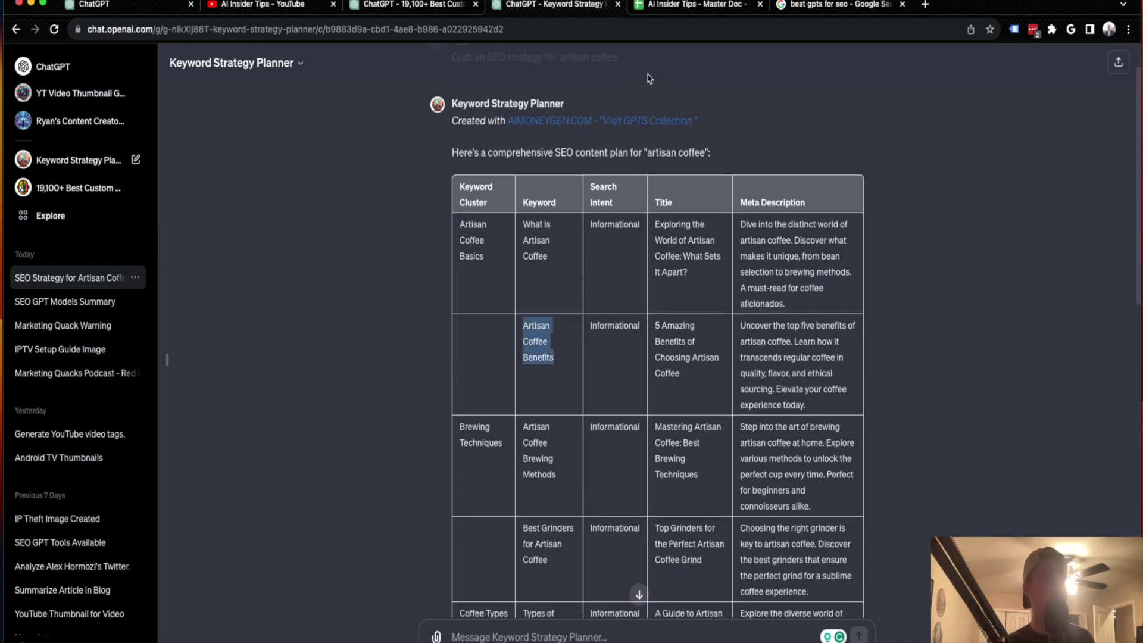
{"action": "left_click", "coordinate": [426, 7]}
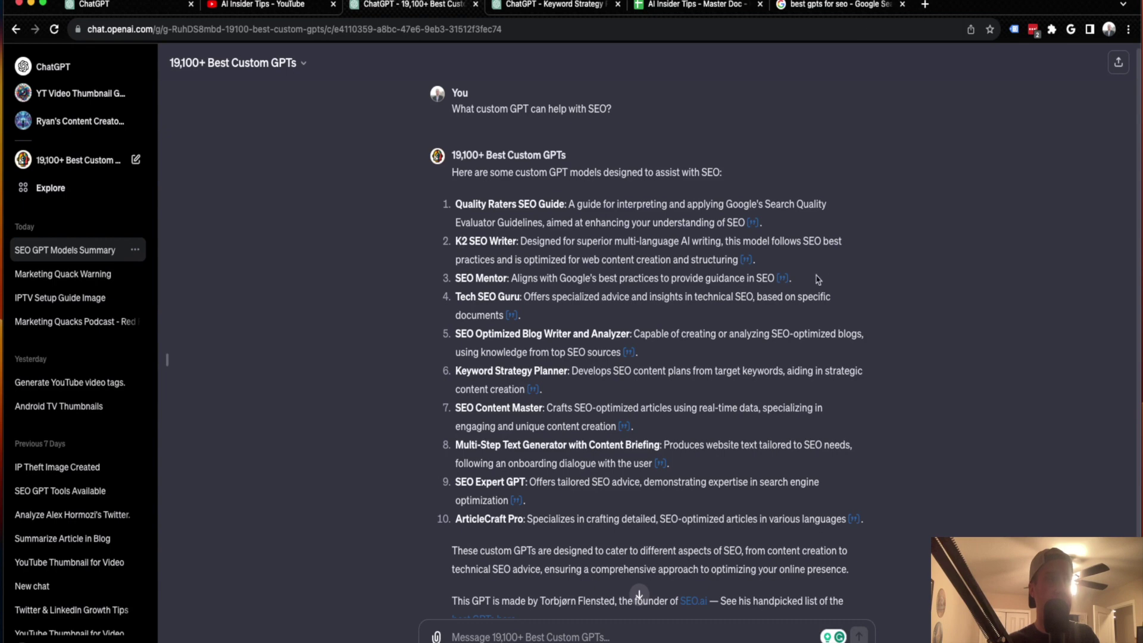
Step: In K2 SEO Writer, send 'Write a 1500 word blog post on the following keyword' plus the pasted 'Artisan Coffee Benefits'
{"action": "left_click", "coordinate": [748, 260]}
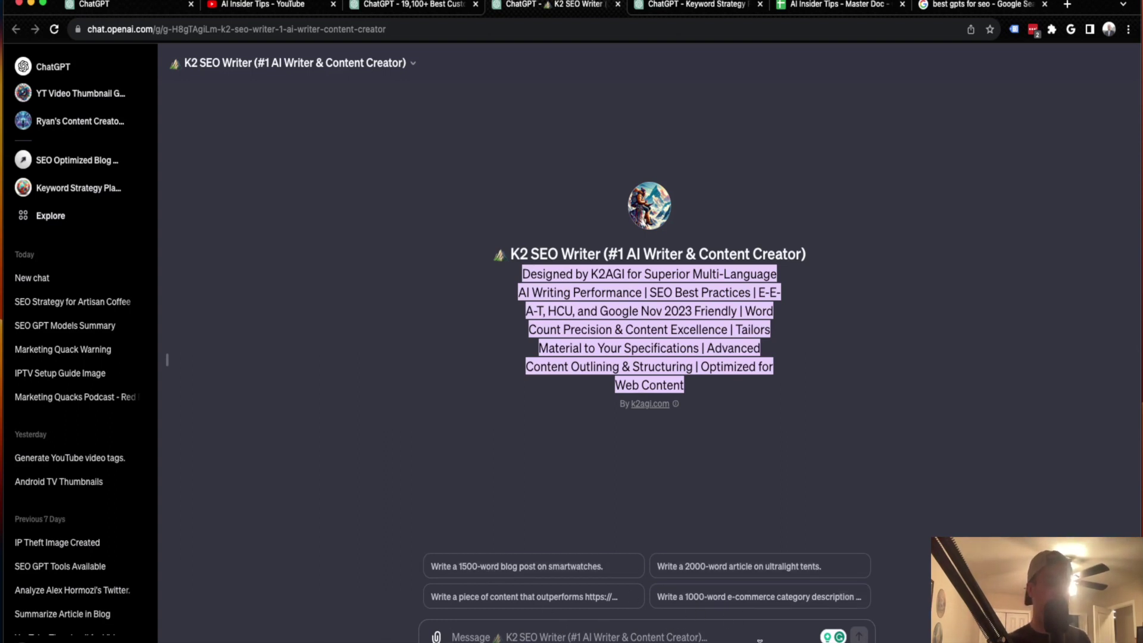
{"action": "type", "text": "Write a"}
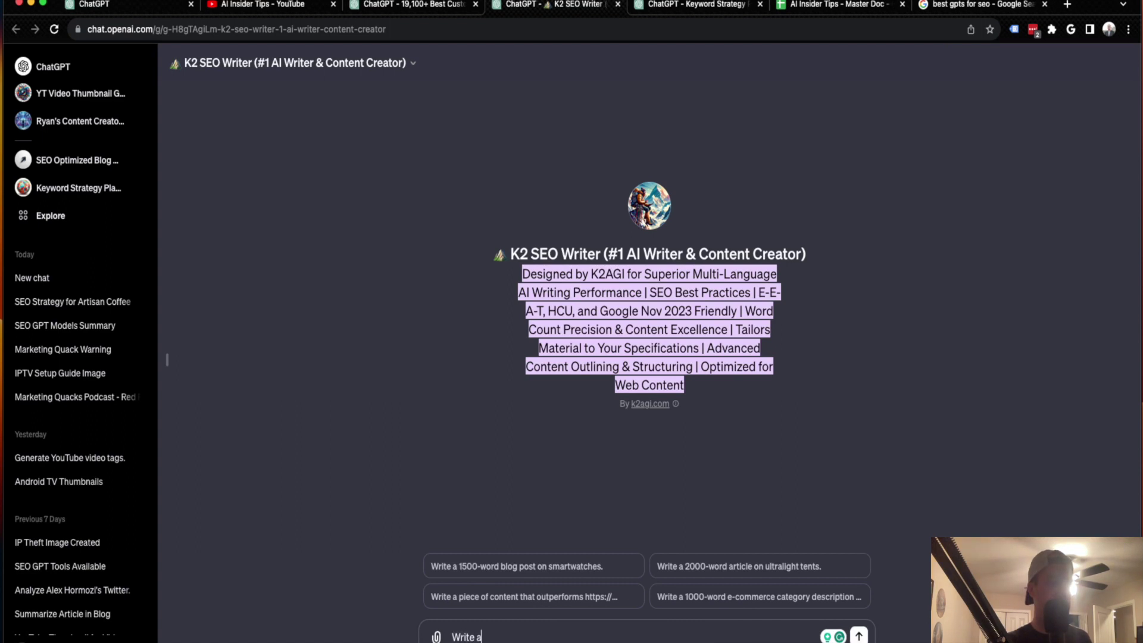
{"action": "type", "text": " 1500 wor"}
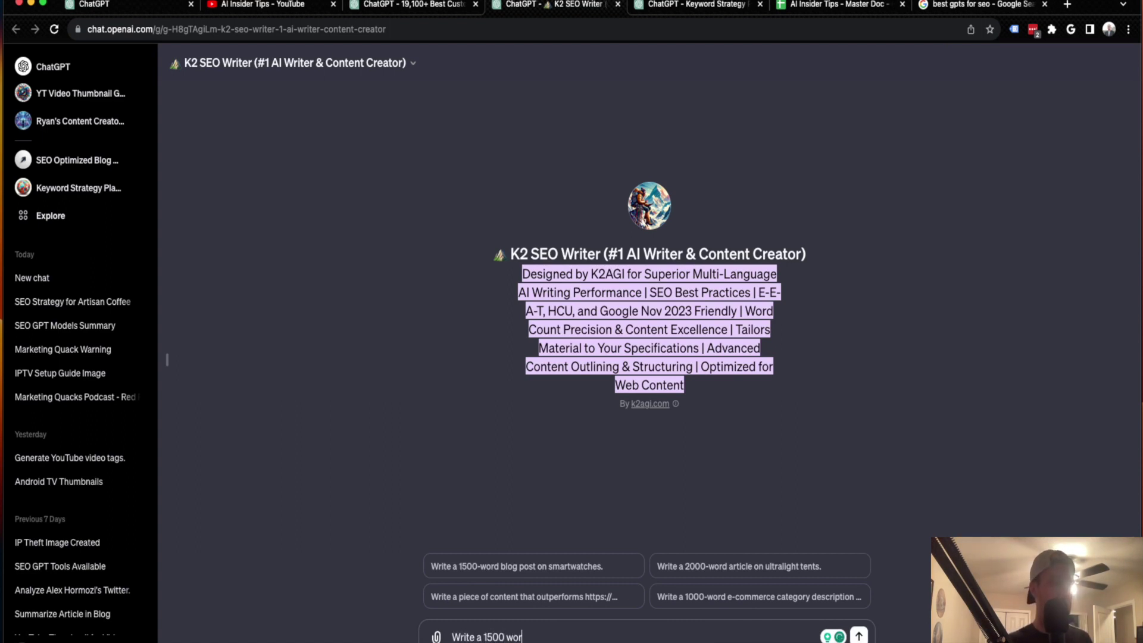
{"action": "type", "text": "d"}
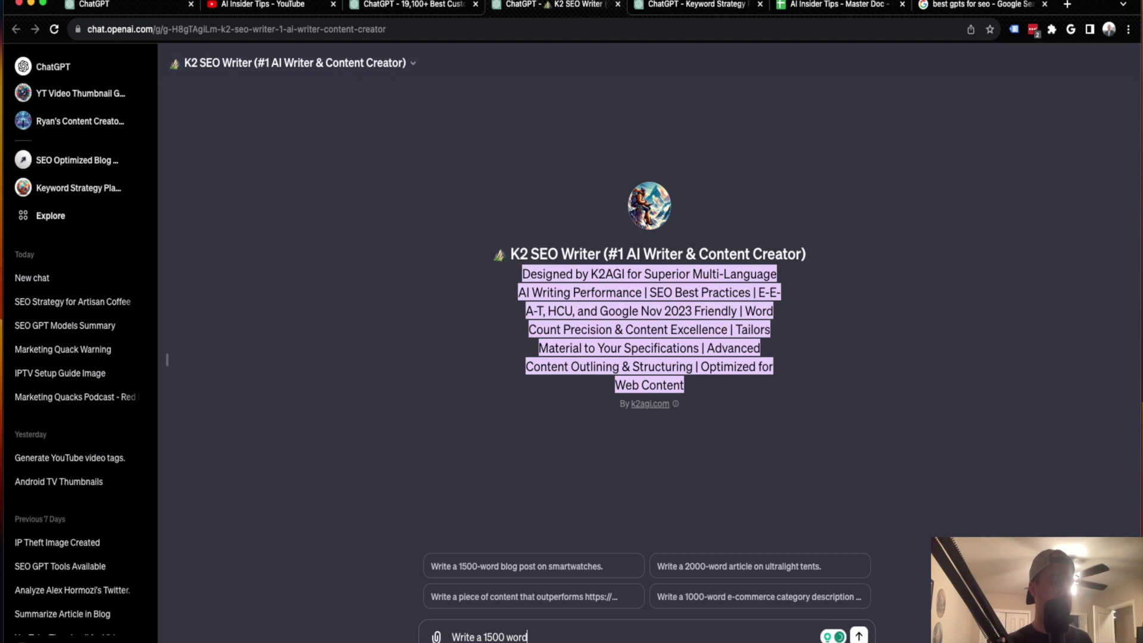
{"action": "type", "text": " blog post on the fol"}
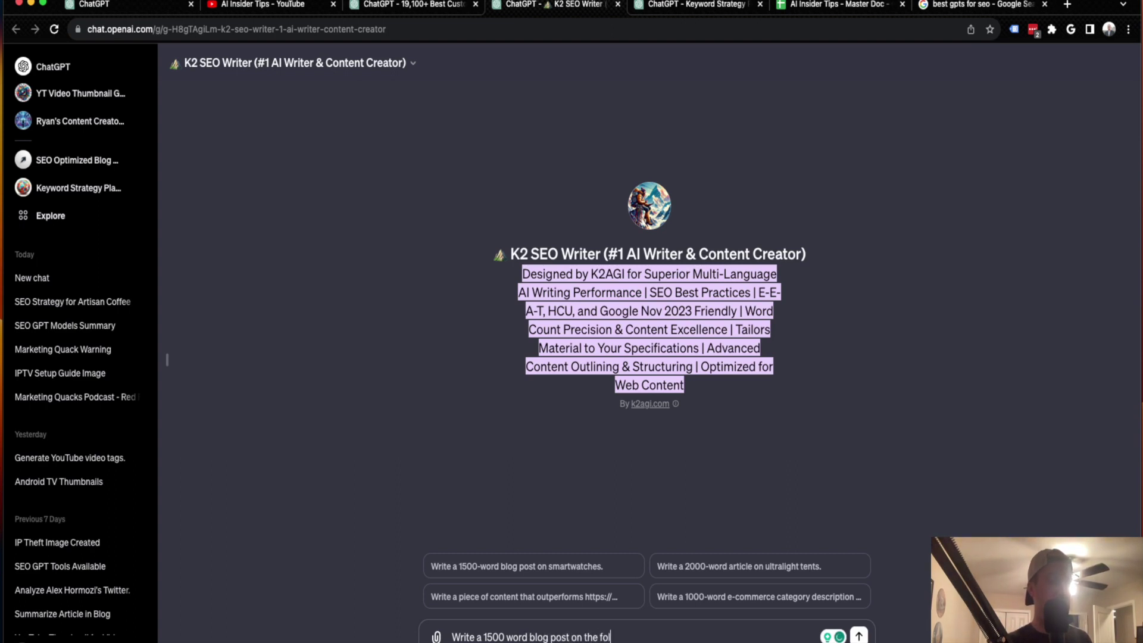
{"action": "type", "text": "lowing key"}
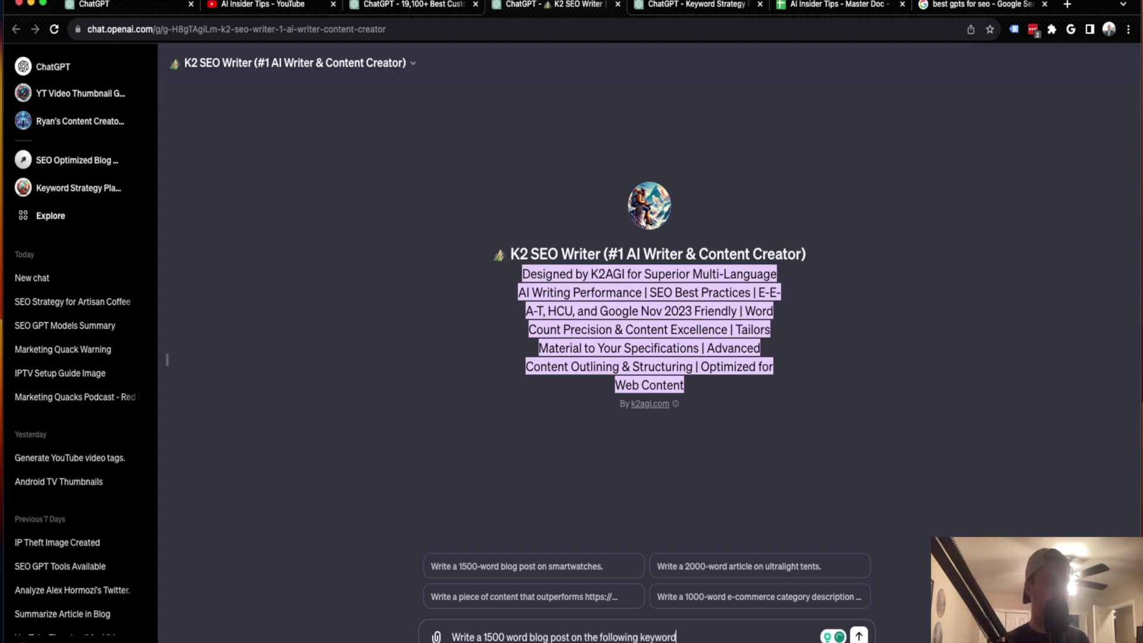
{"action": "type", "text": "word"}
{"action": "type", "text": "'Artisan Coffee Benefits"}
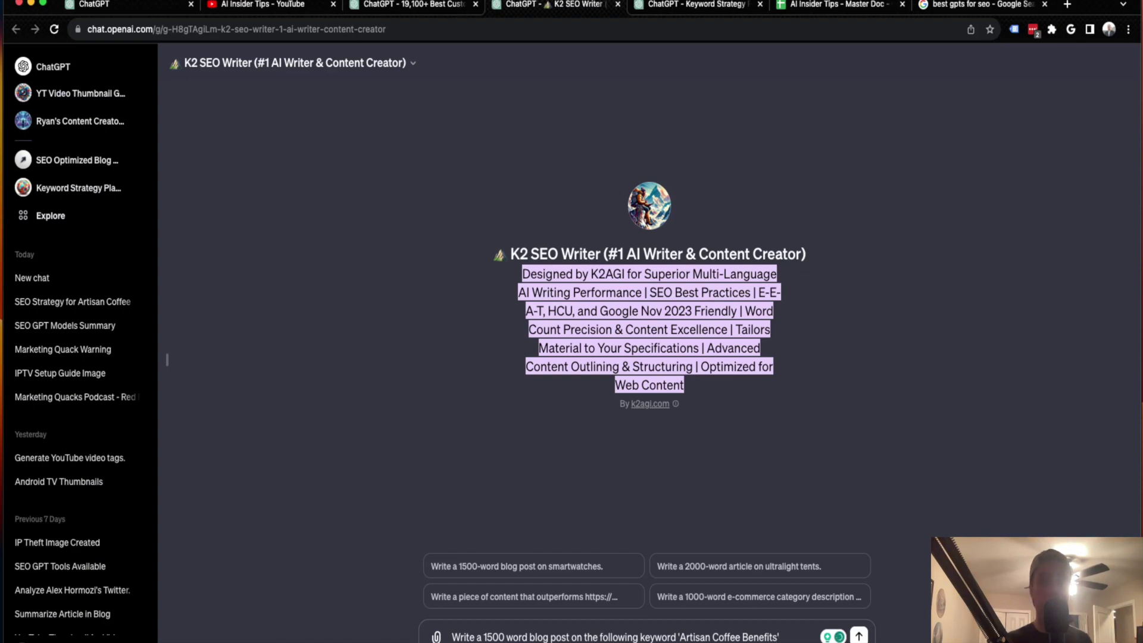
{"action": "key", "text": "Return"}
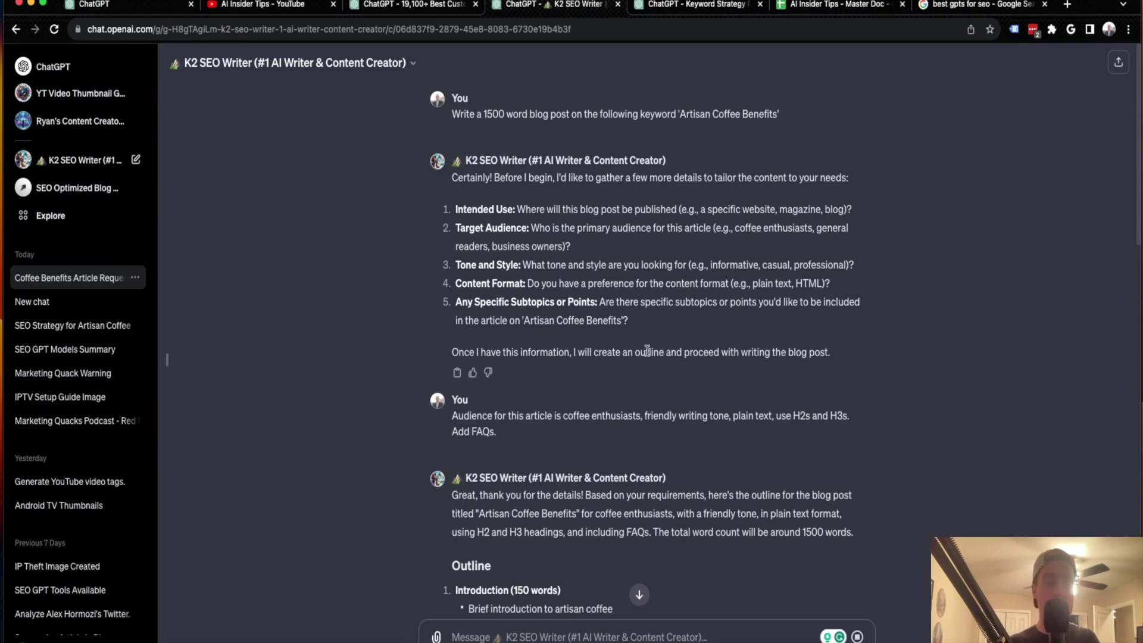
Step: Scroll through K2 SEO Writer's outline and streaming coffee article, then return to the SEO GPT list
{"action": "scroll", "coordinate": [632, 348], "scroll_direction": "down", "scroll_amount": 1}
{"action": "scroll", "coordinate": [619, 348], "scroll_direction": "down", "scroll_amount": 3}
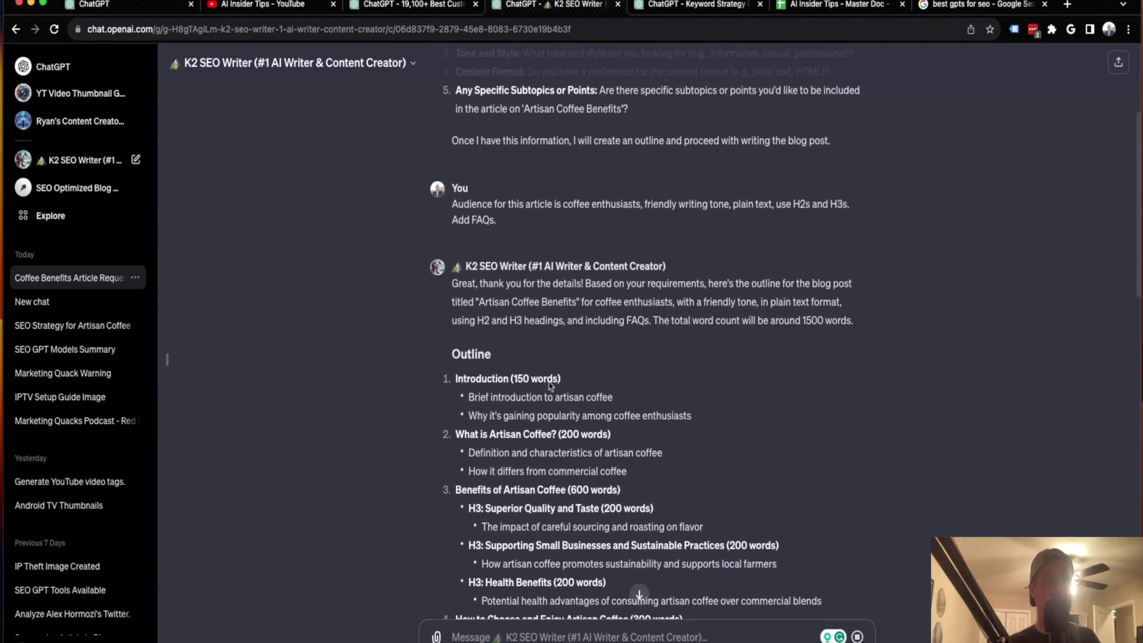
{"action": "scroll", "coordinate": [550, 375], "scroll_direction": "down", "scroll_amount": 5}
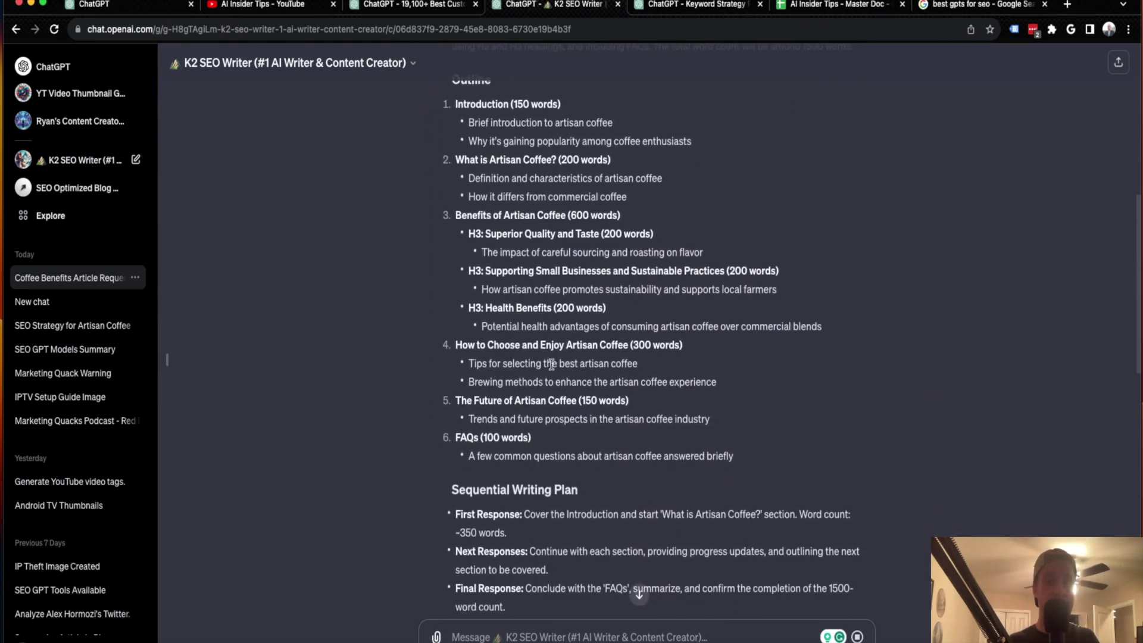
{"action": "scroll", "coordinate": [551, 364], "scroll_direction": "down", "scroll_amount": 12}
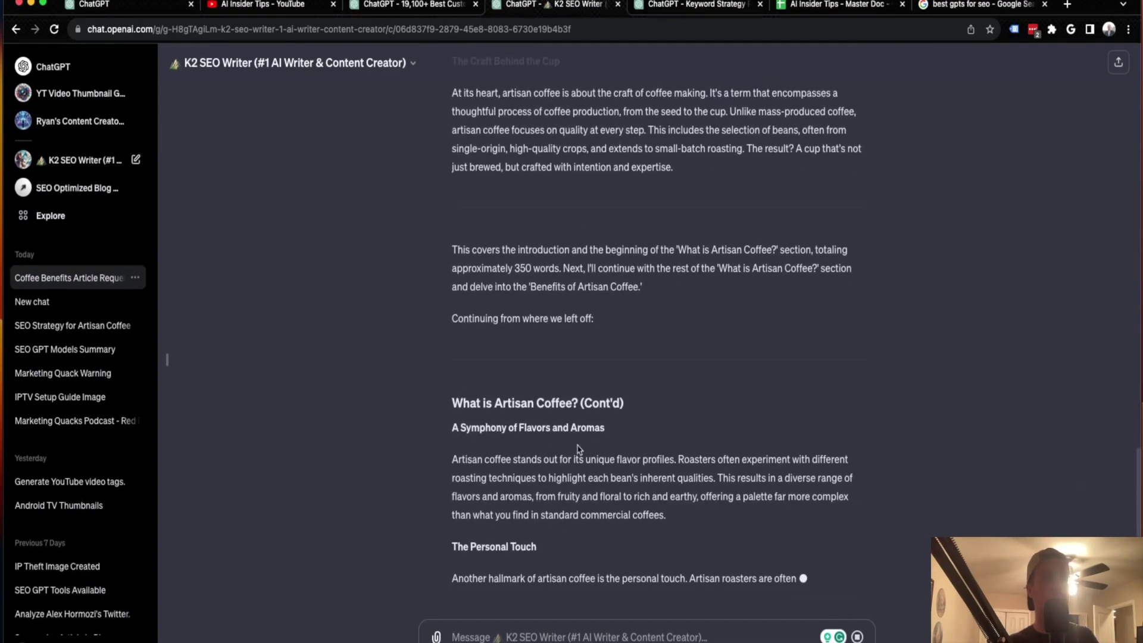
{"action": "scroll", "coordinate": [579, 444], "scroll_direction": "up", "scroll_amount": 3}
{"action": "scroll", "coordinate": [579, 443], "scroll_direction": "up", "scroll_amount": 9}
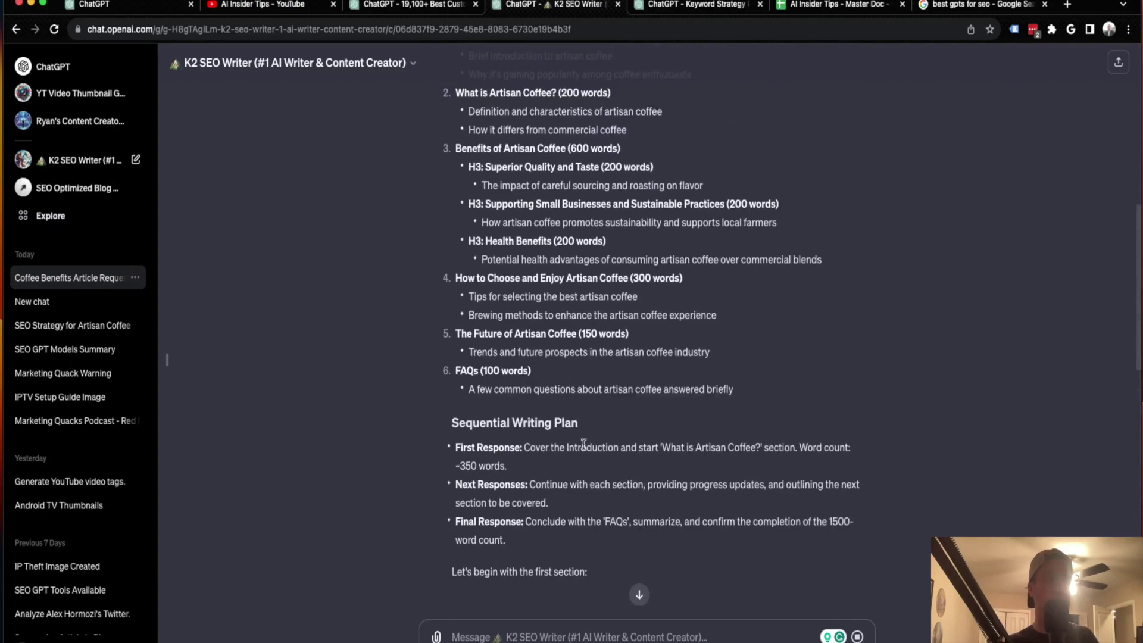
{"action": "scroll", "coordinate": [586, 448], "scroll_direction": "down", "scroll_amount": 5}
{"action": "scroll", "coordinate": [586, 448], "scroll_direction": "down", "scroll_amount": 4}
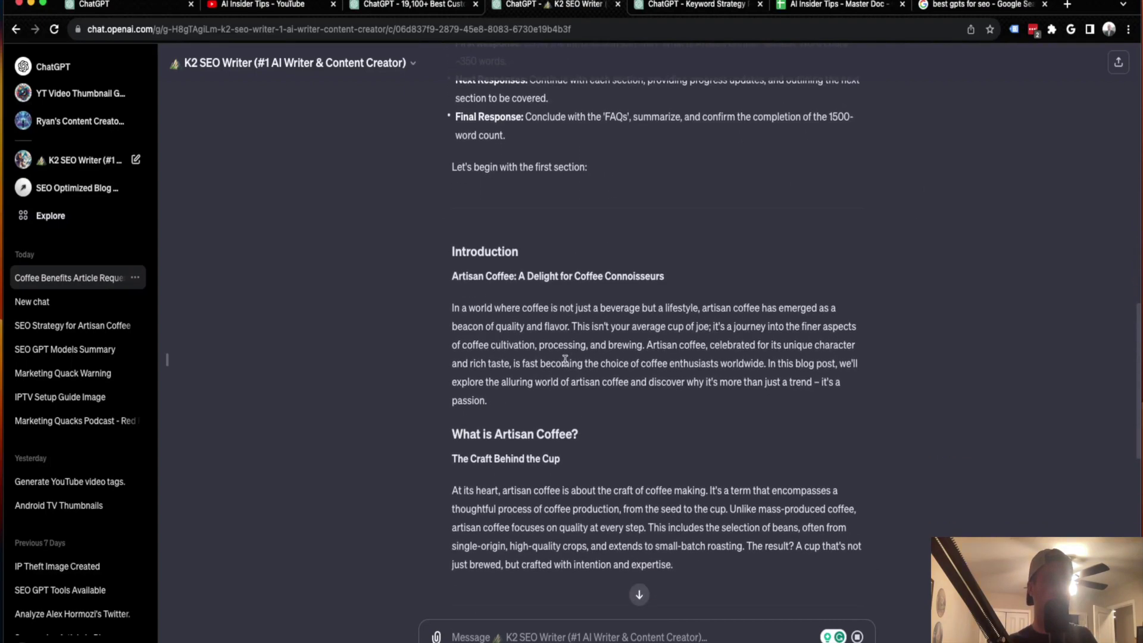
{"action": "scroll", "coordinate": [533, 334], "scroll_direction": "down", "scroll_amount": 5}
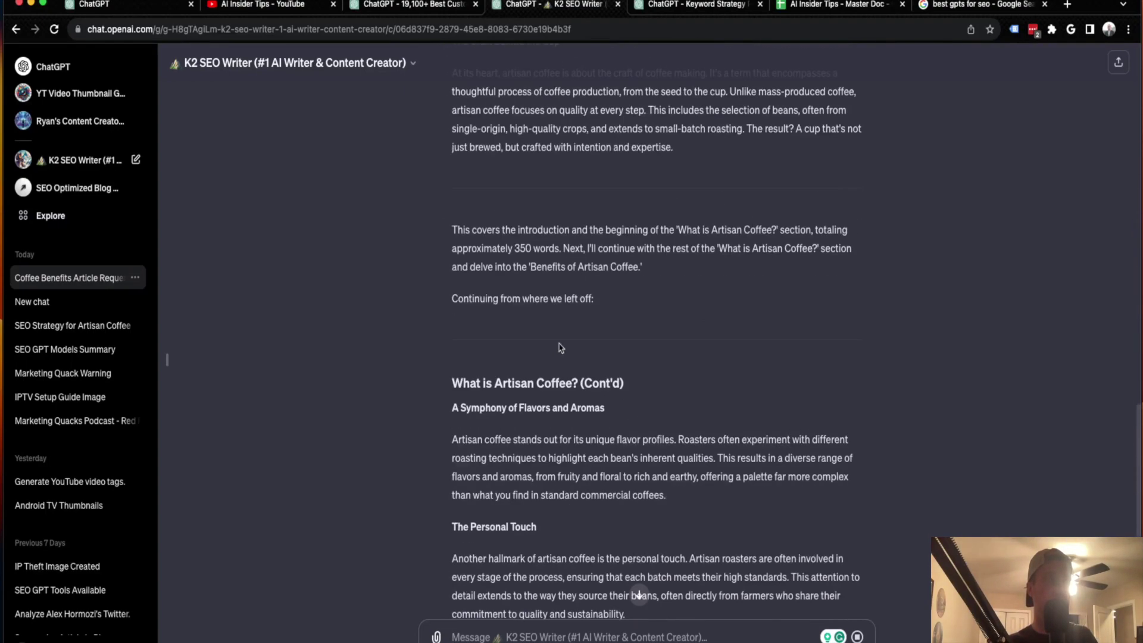
{"action": "scroll", "coordinate": [551, 385], "scroll_direction": "down", "scroll_amount": 2}
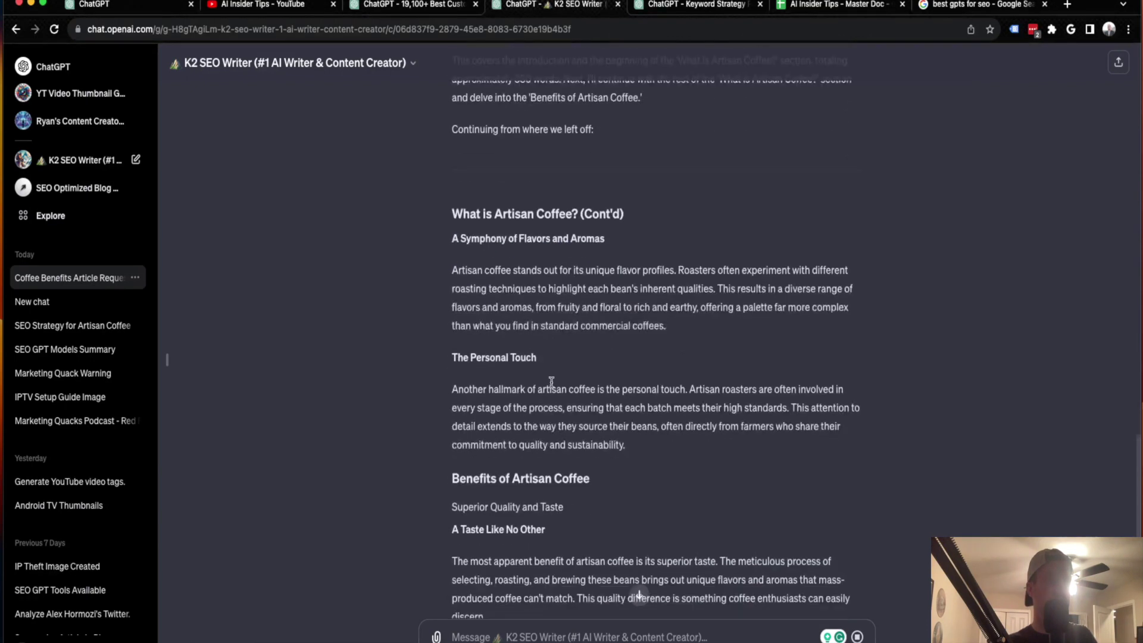
{"action": "scroll", "coordinate": [559, 390], "scroll_direction": "down", "scroll_amount": 4}
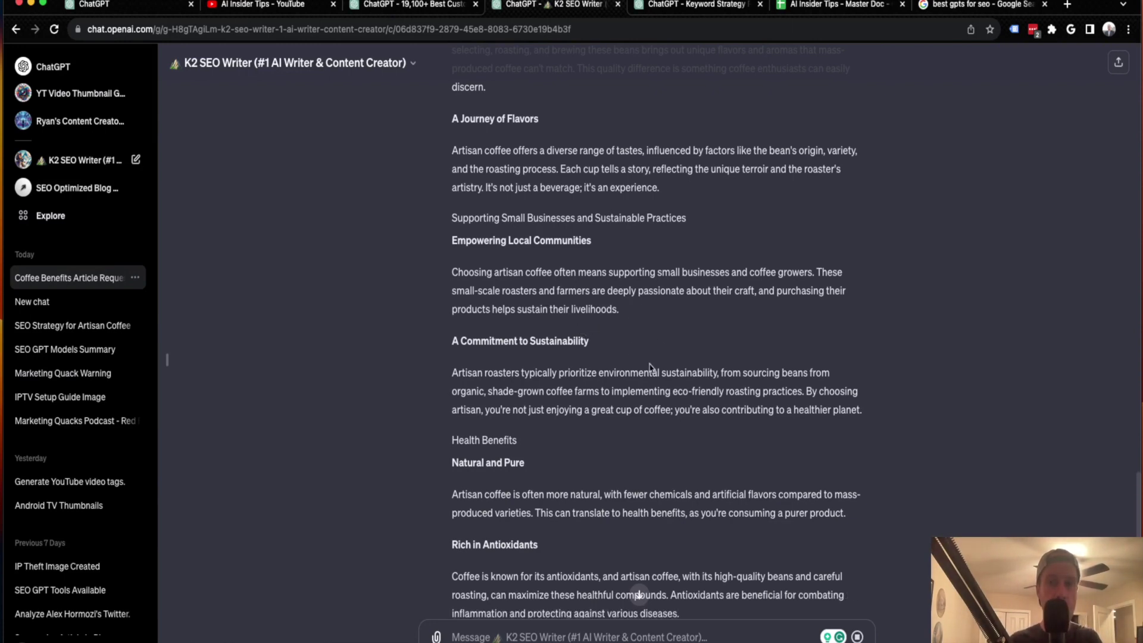
{"action": "left_click", "coordinate": [434, 9]}
Step: Revisit the coffee article and keyword tabs, start a new 19,100+ Best Custom GPTs chat, then open YouTube
{"action": "scroll", "coordinate": [570, 270], "scroll_direction": "up", "scroll_amount": 1}
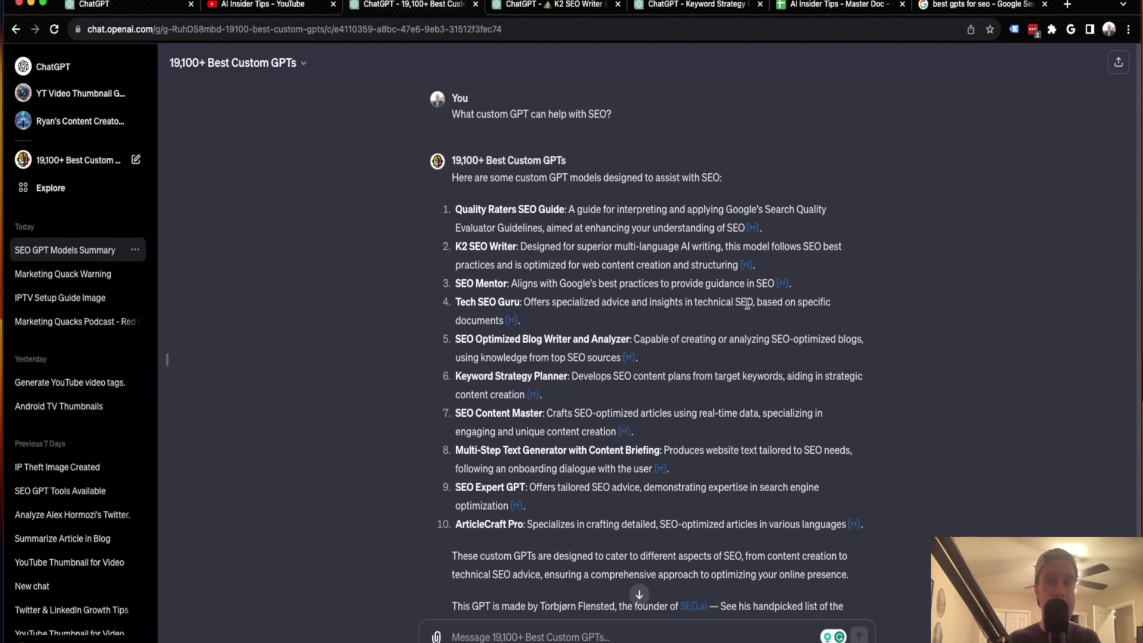
{"action": "left_click", "coordinate": [590, 5]}
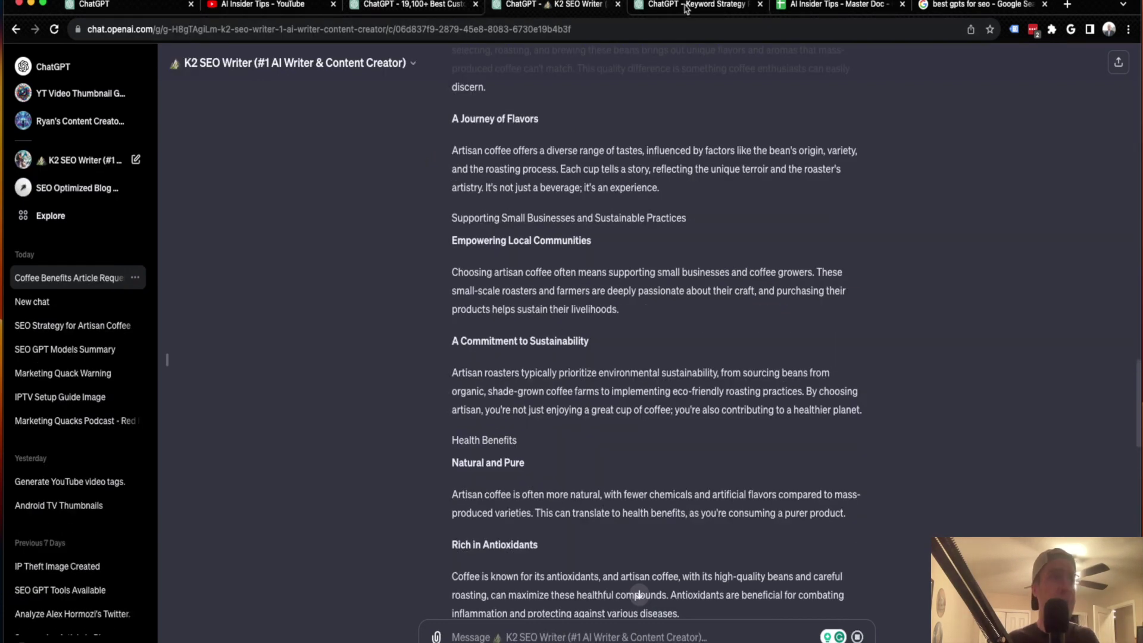
{"action": "left_click", "coordinate": [685, 6]}
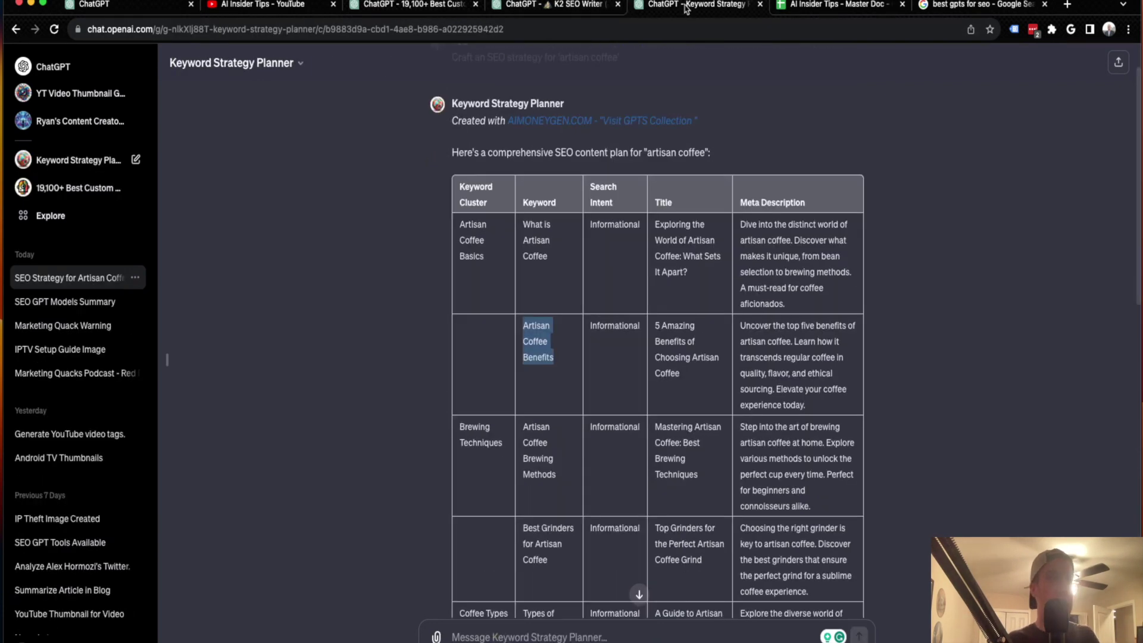
{"action": "left_click", "coordinate": [393, 7]}
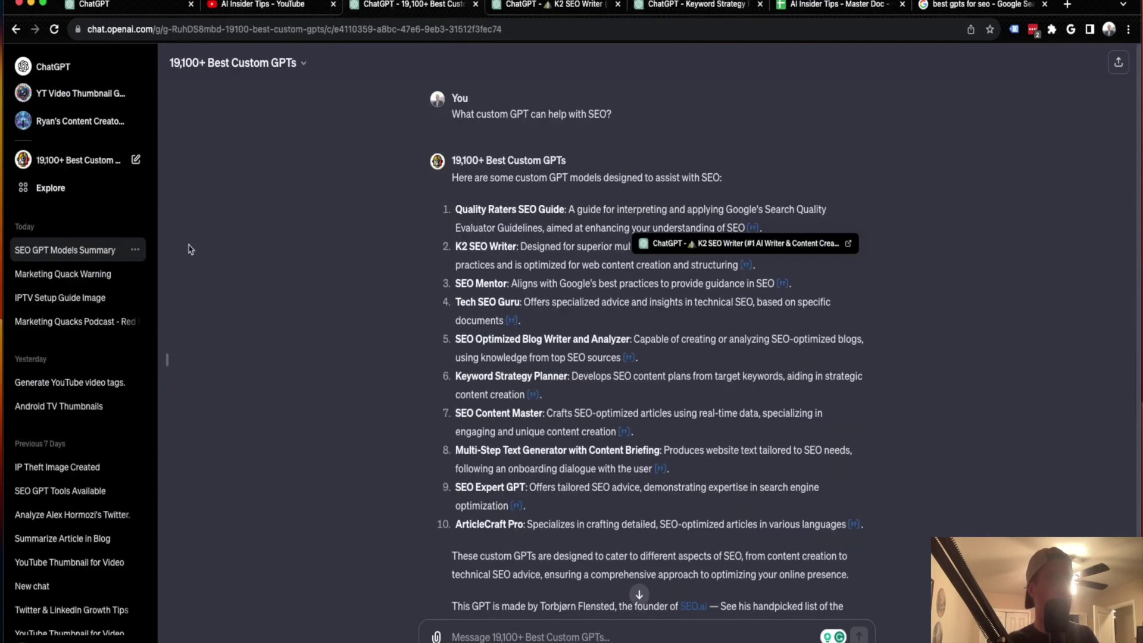
{"action": "left_click", "coordinate": [78, 160]}
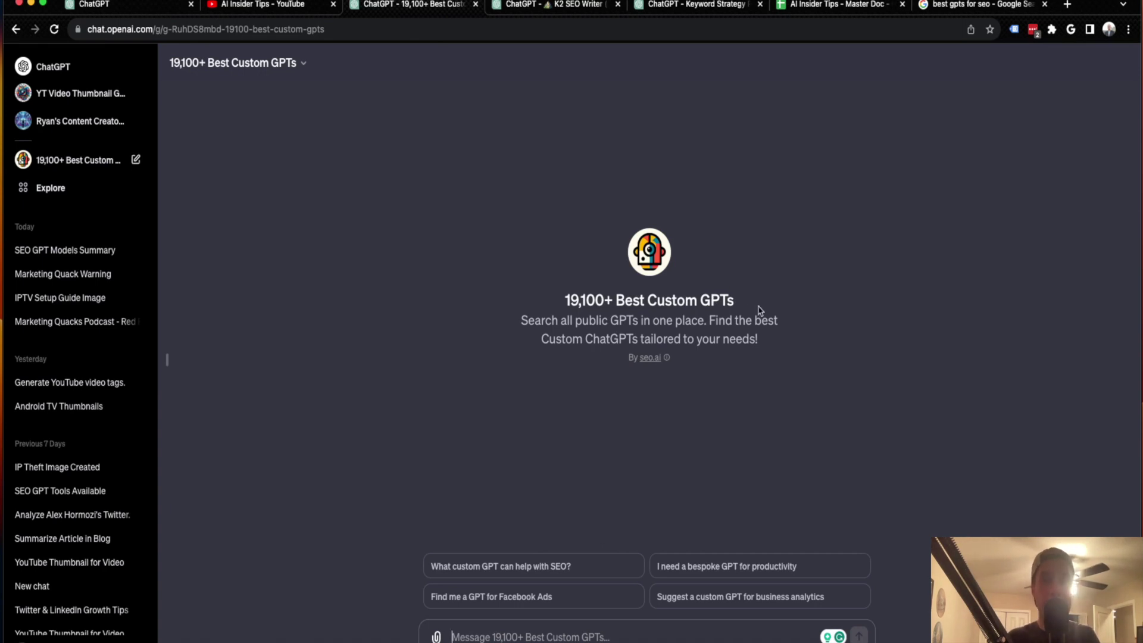
{"action": "left_click", "coordinate": [257, 14]}
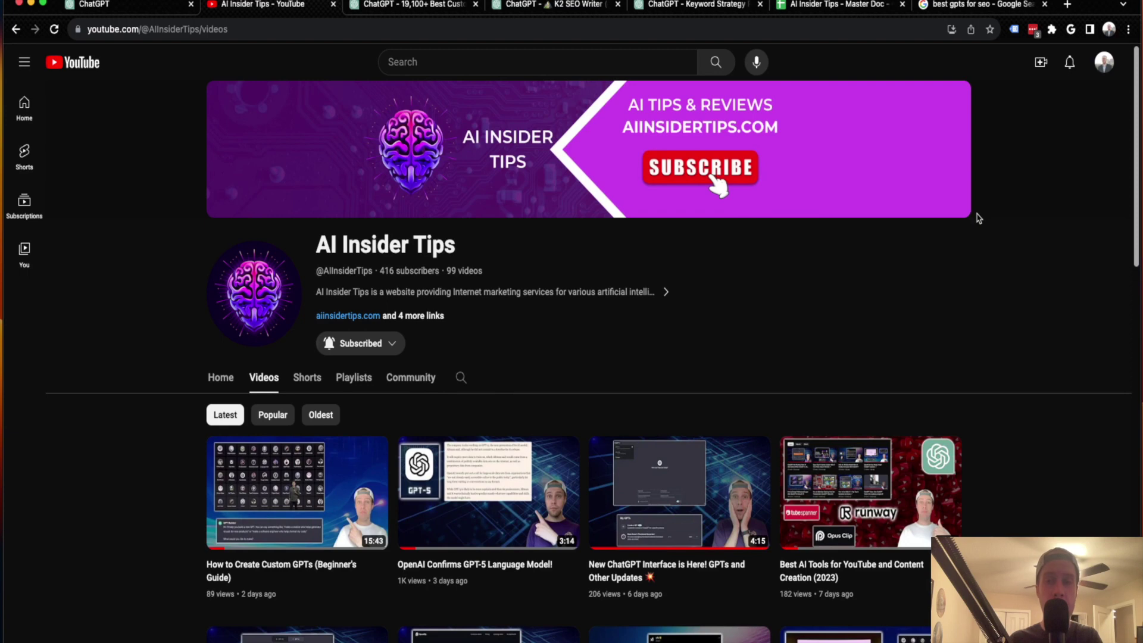
{"action": "scroll", "coordinate": [979, 218], "scroll_direction": "down", "scroll_amount": 1}
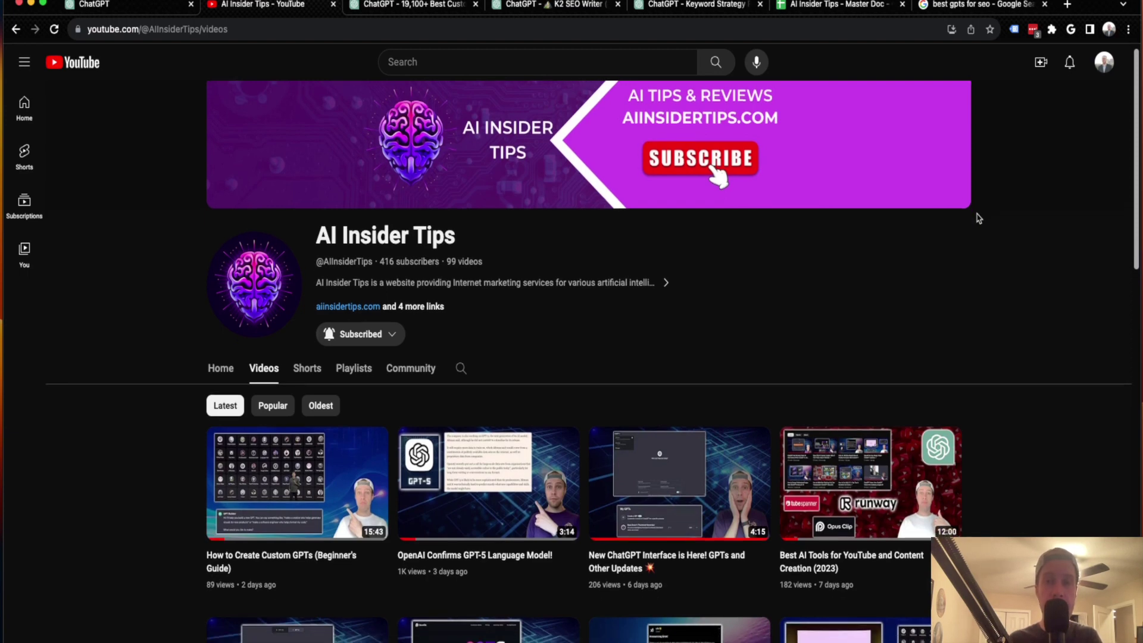
{"action": "scroll", "coordinate": [978, 218], "scroll_direction": "down", "scroll_amount": 1}
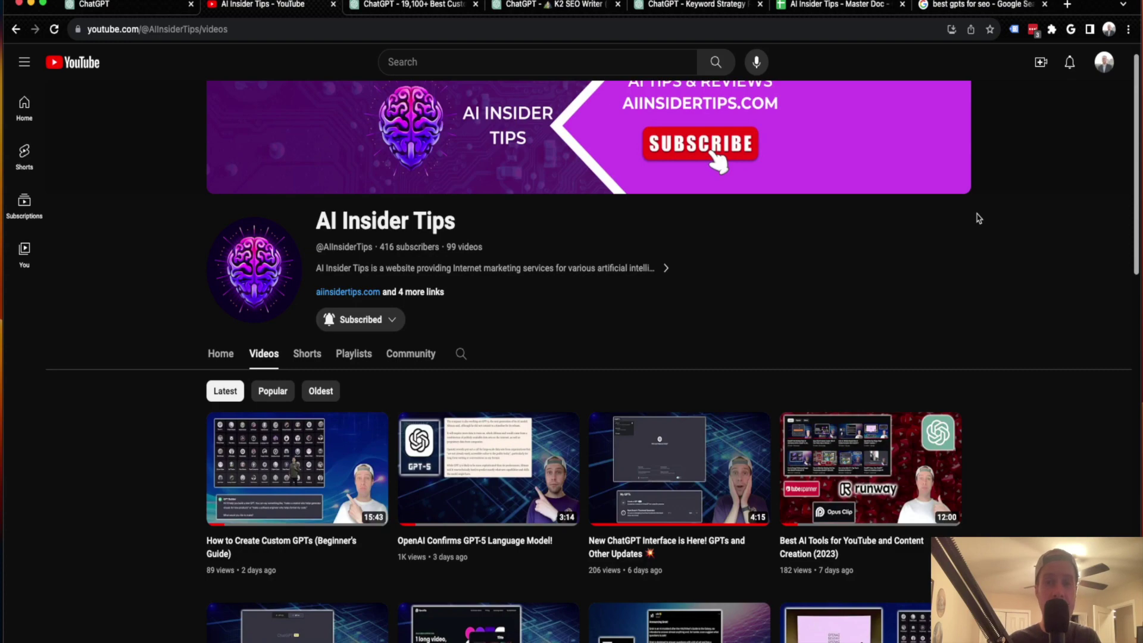
{"action": "scroll", "coordinate": [978, 218], "scroll_direction": "down", "scroll_amount": 3}
{"action": "scroll", "coordinate": [978, 218], "scroll_direction": "up", "scroll_amount": 4}
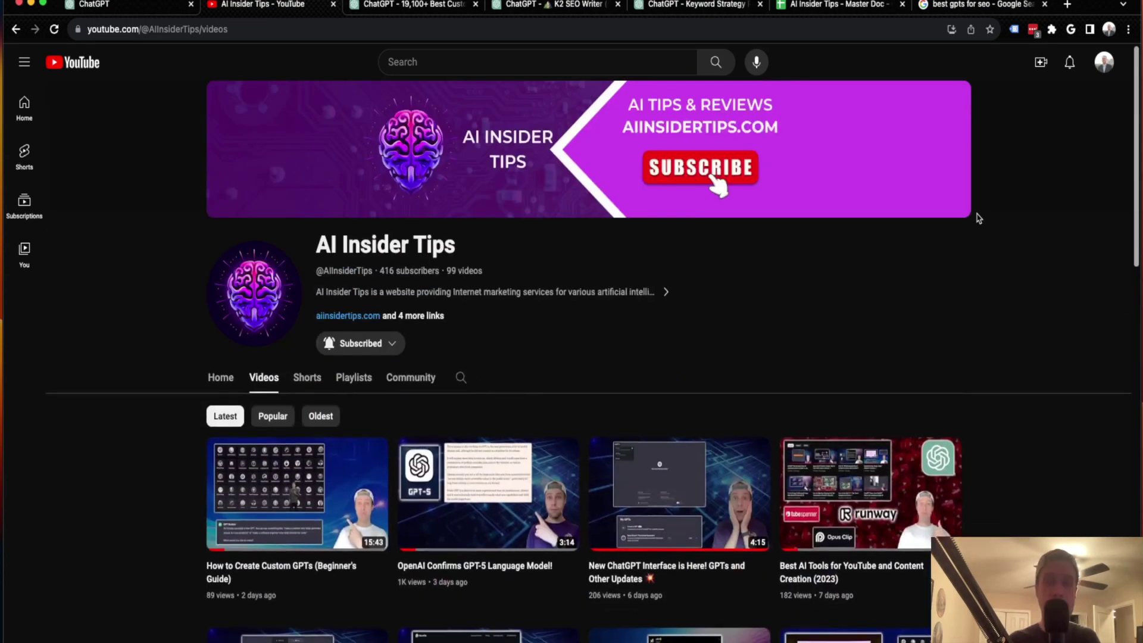